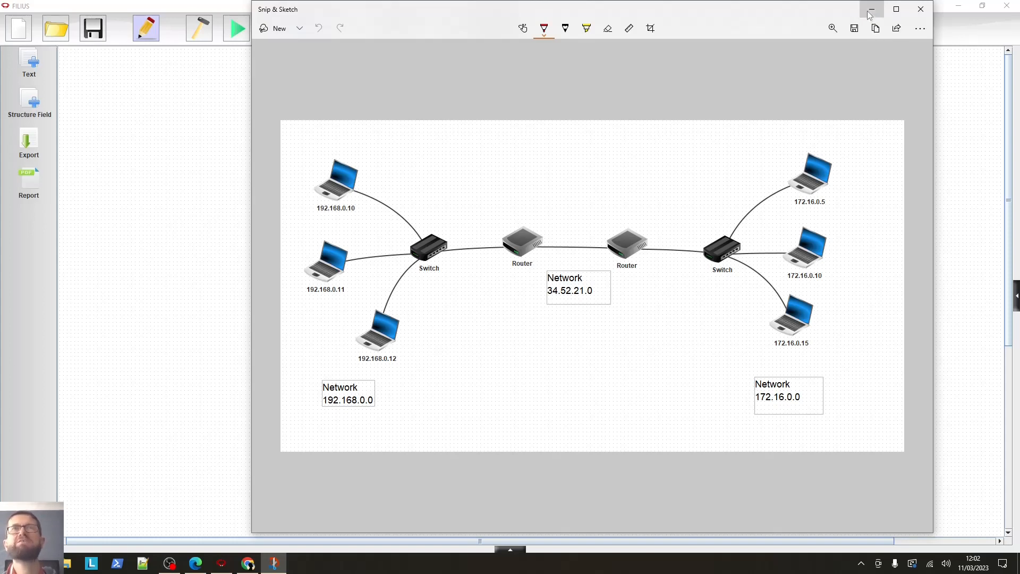
- Put the reference diagram away and, in design mode, place three notebooks in a column on the diagram's left side
left_click(871, 9)
left_click(198, 29)
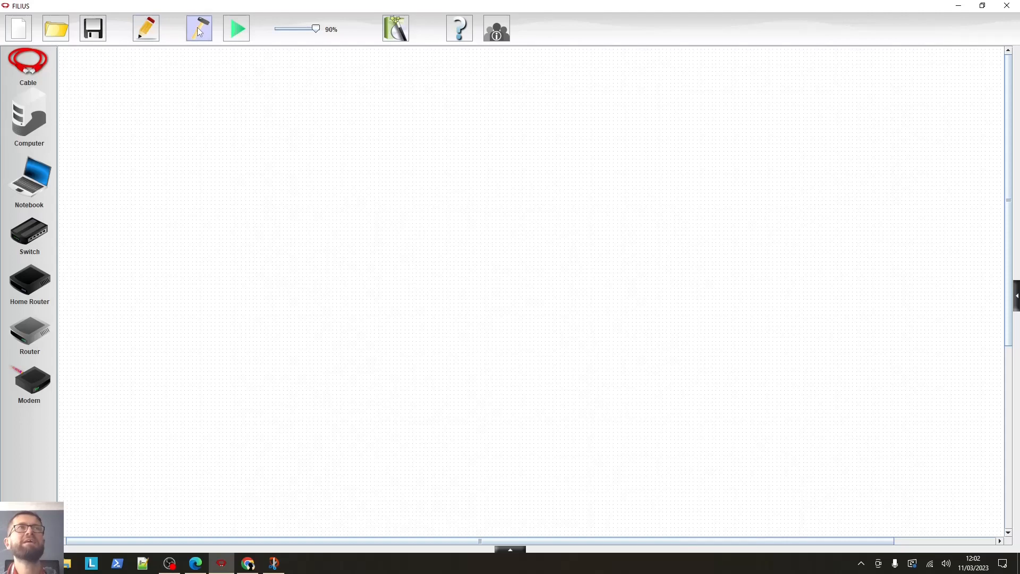
left_click_drag(53, 180, 202, 176)
left_click_drag(30, 182, 197, 250)
left_click_drag(23, 193, 192, 325)
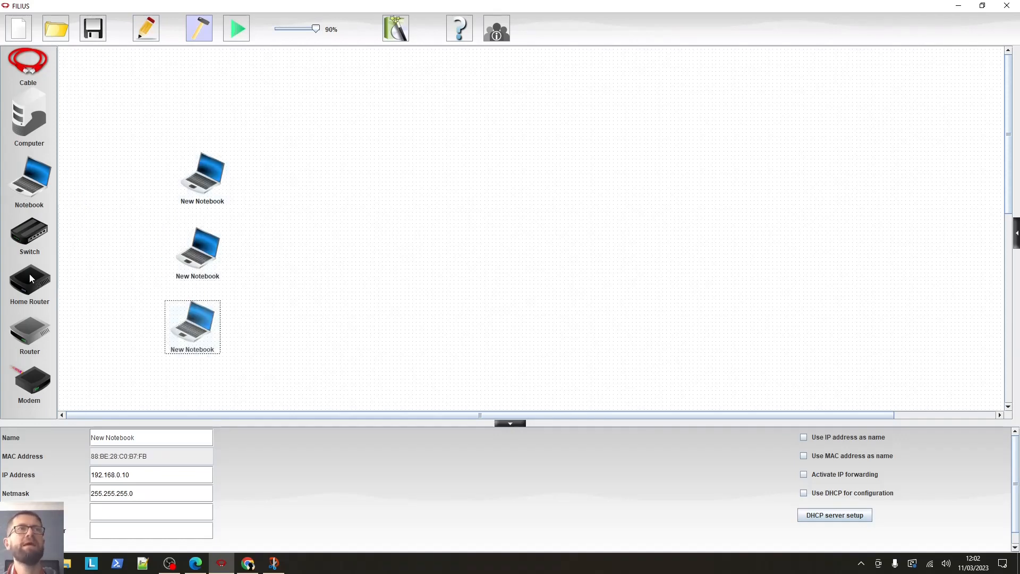
- Place three more notebooks in an evenly spaced column on the diagram's right side
left_click_drag(31, 182, 778, 180)
left_click_drag(36, 190, 777, 265)
left_click_drag(36, 183, 770, 344)
left_click_drag(766, 288, 758, 278)
left_click_drag(781, 344, 778, 331)
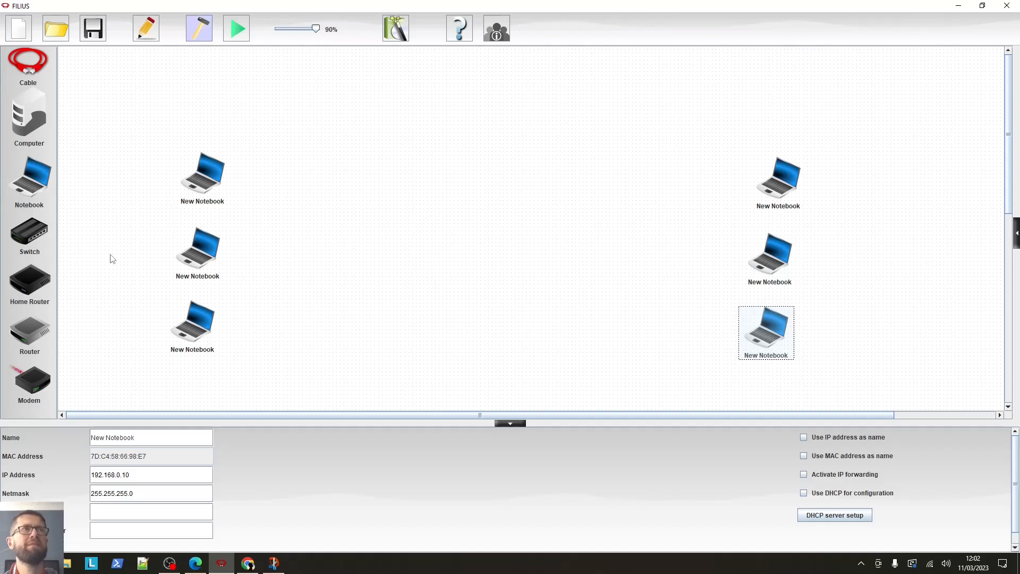
- Add a switch beside each notebook column and two routers with 2 NICs each, lined up between the switches
left_click_drag(35, 232, 314, 259)
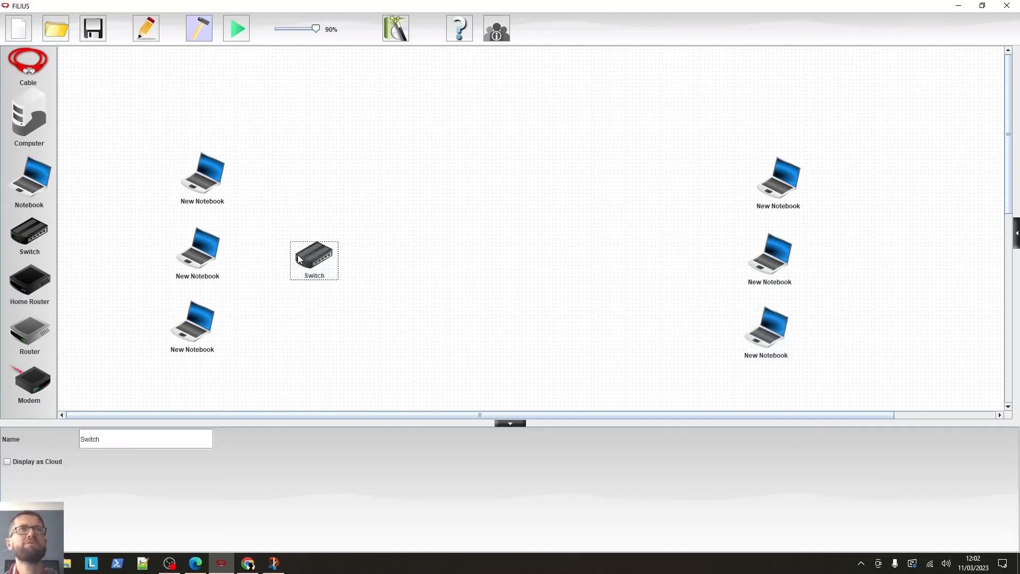
left_click_drag(30, 234, 694, 266)
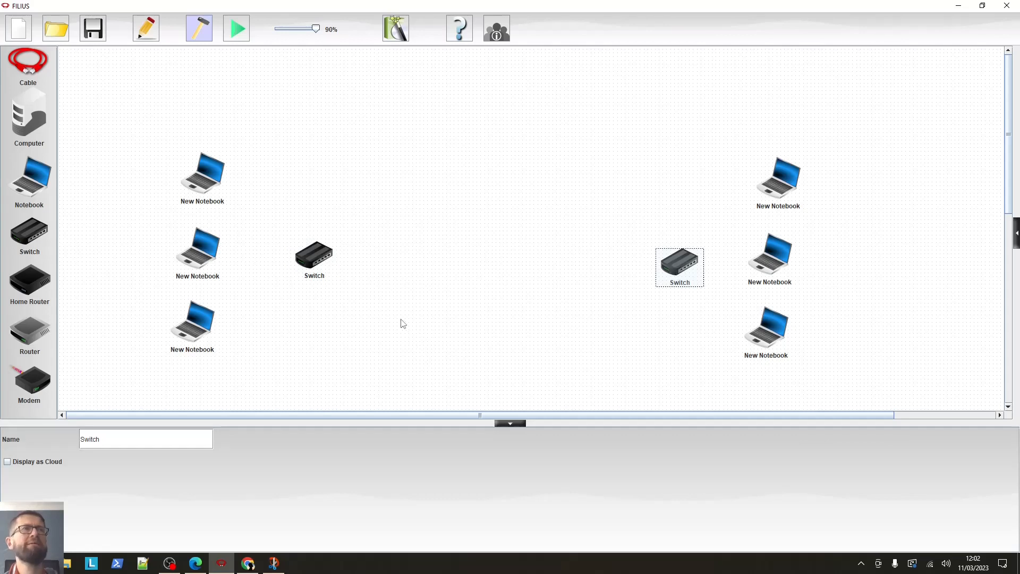
left_click_drag(30, 333, 434, 262)
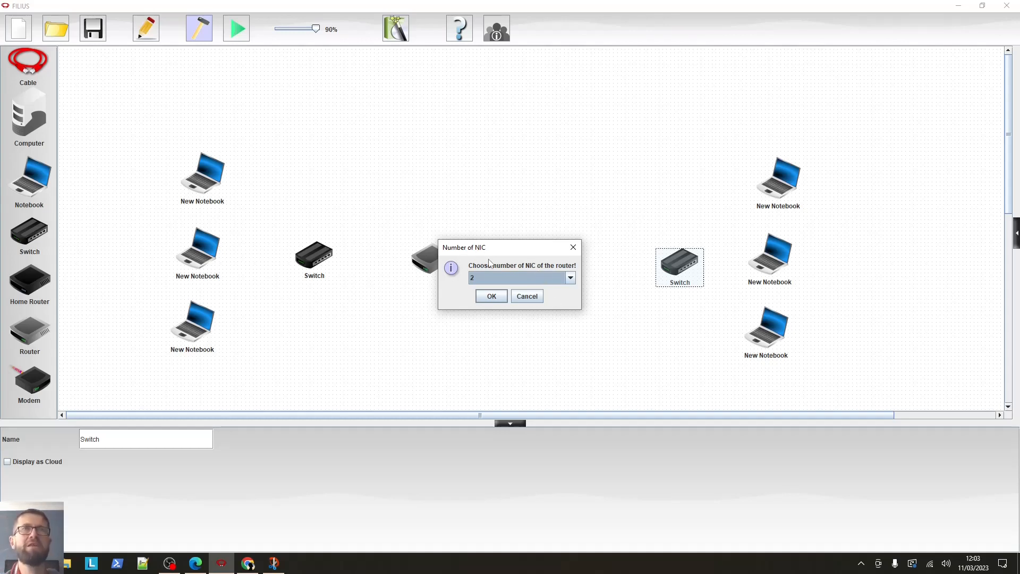
left_click(492, 296)
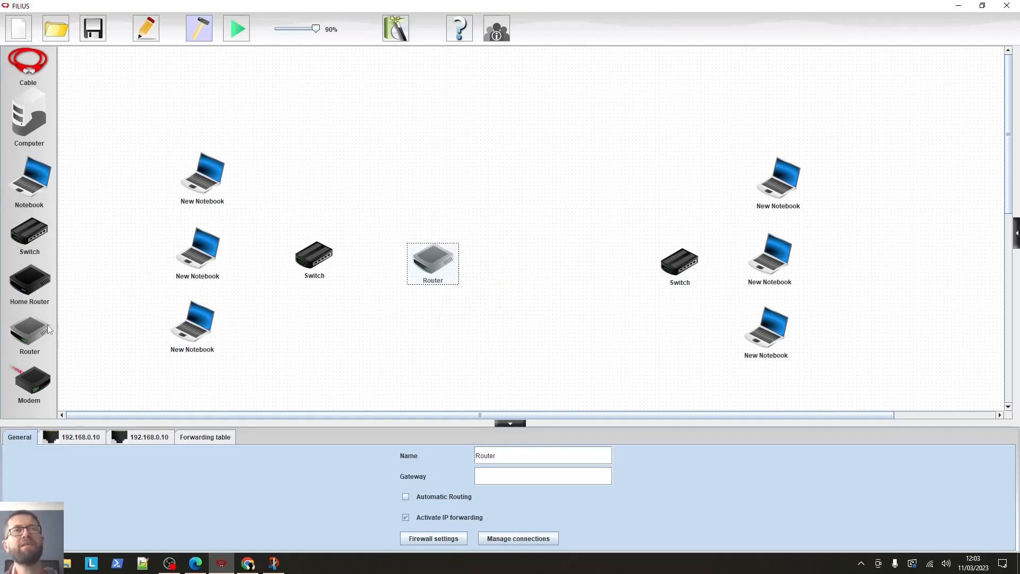
left_click_drag(23, 331, 574, 270)
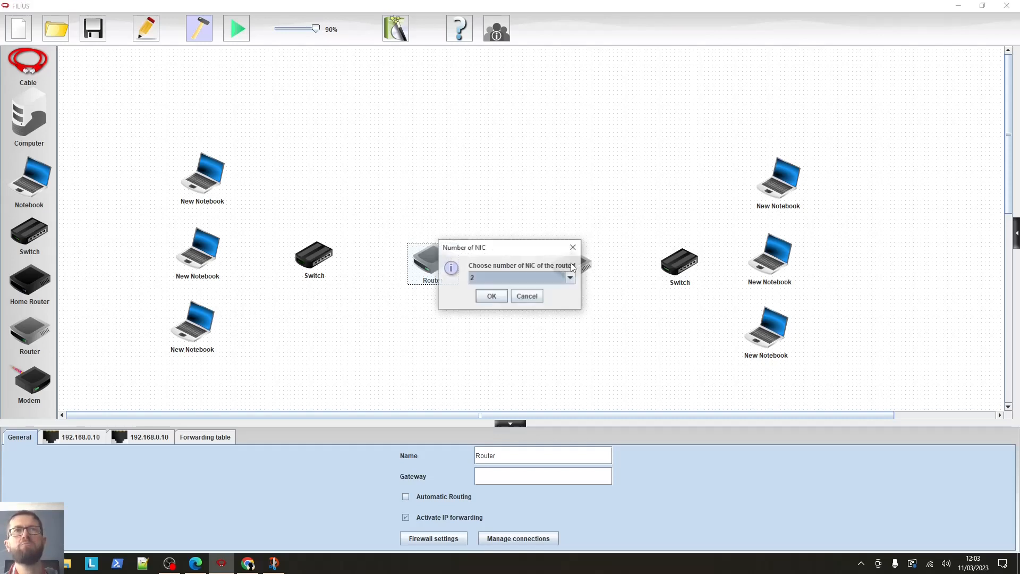
left_click(492, 297)
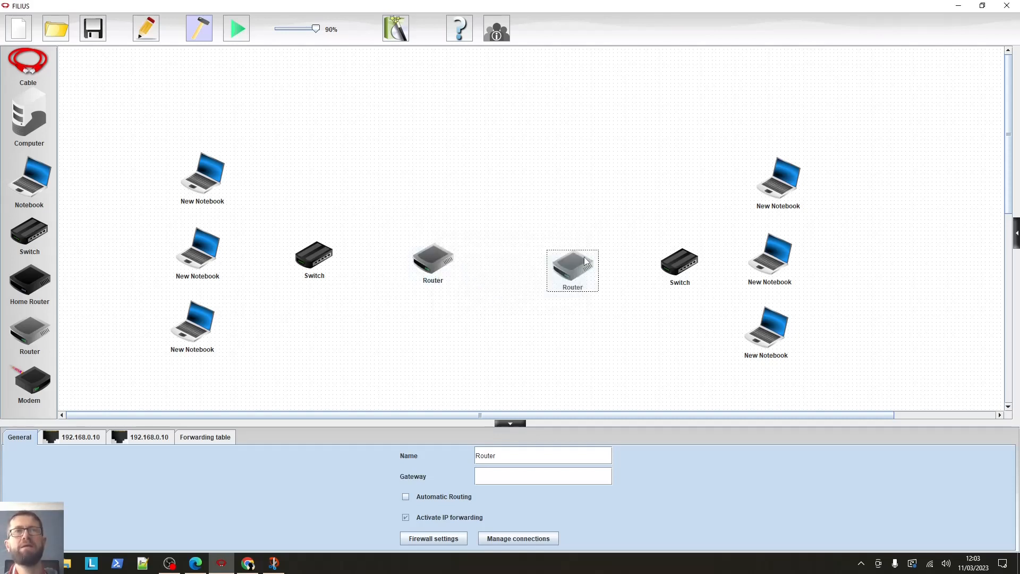
left_click_drag(575, 266, 575, 262)
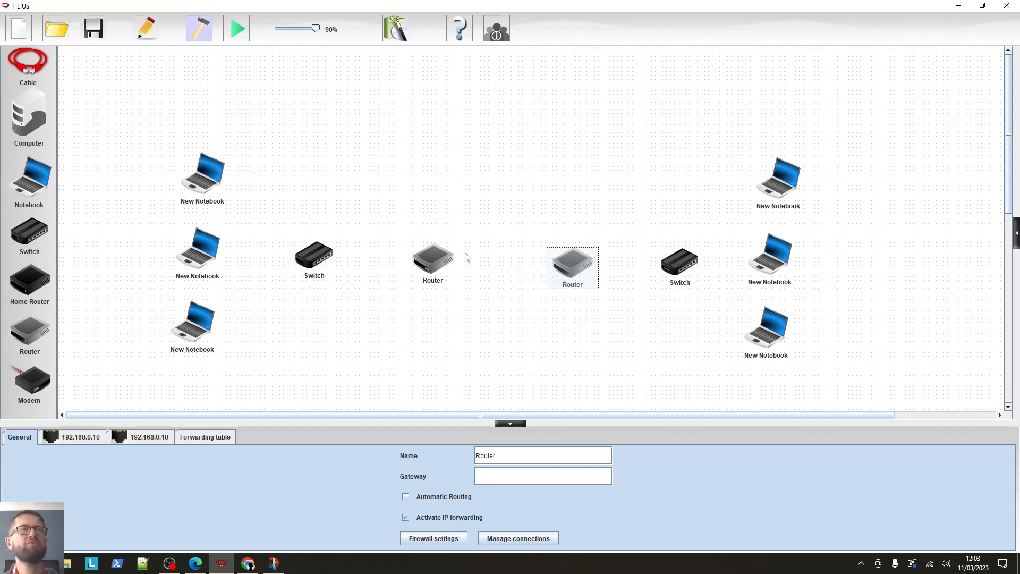
- Cable each of the three left-hand notebooks to the left-hand switch
left_click(37, 63)
left_click(209, 177)
left_click(314, 254)
left_click(206, 251)
left_click(315, 257)
left_click(208, 320)
left_click(314, 256)
- Cable the backbone from the left-hand switch through both routers to the right-hand switch
left_click(319, 256)
left_click(433, 261)
left_click(460, 281)
left_click(573, 264)
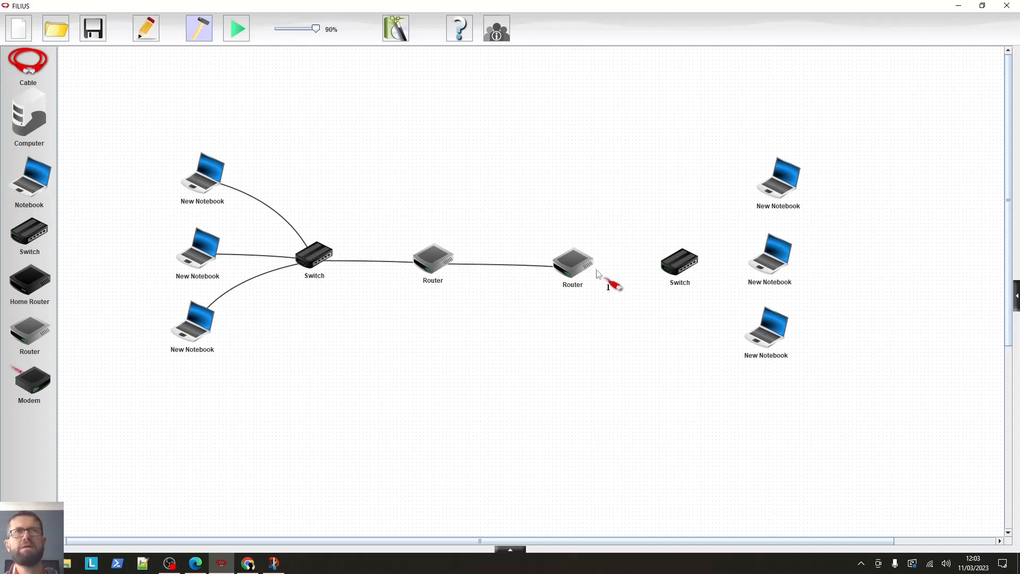
left_click(574, 266)
left_click(680, 263)
- Cable the right-hand switch to each of the three right-hand notebooks and put the cable tool away
left_click(694, 273)
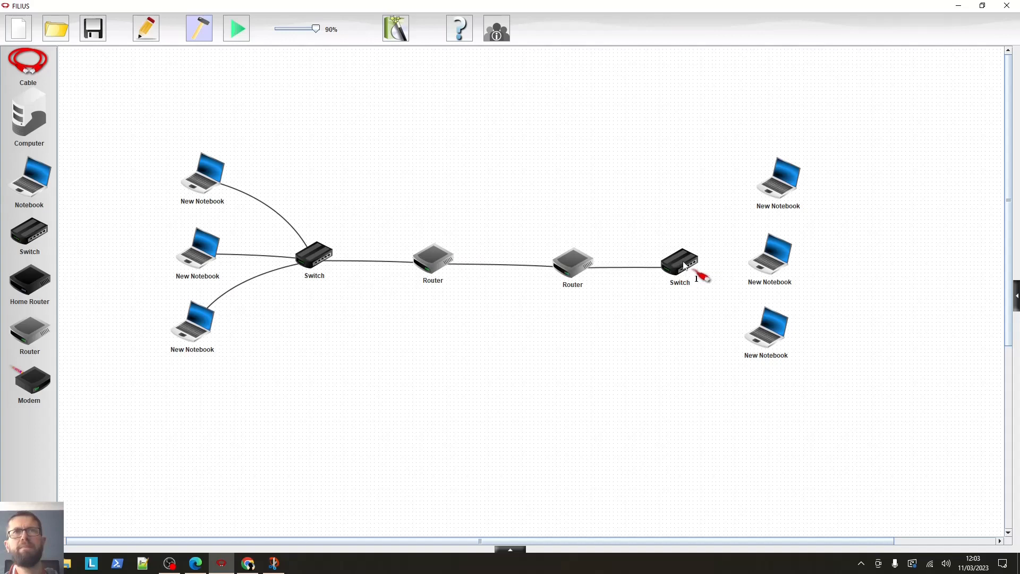
left_click(774, 189)
left_click(689, 268)
left_click(771, 256)
left_click(687, 268)
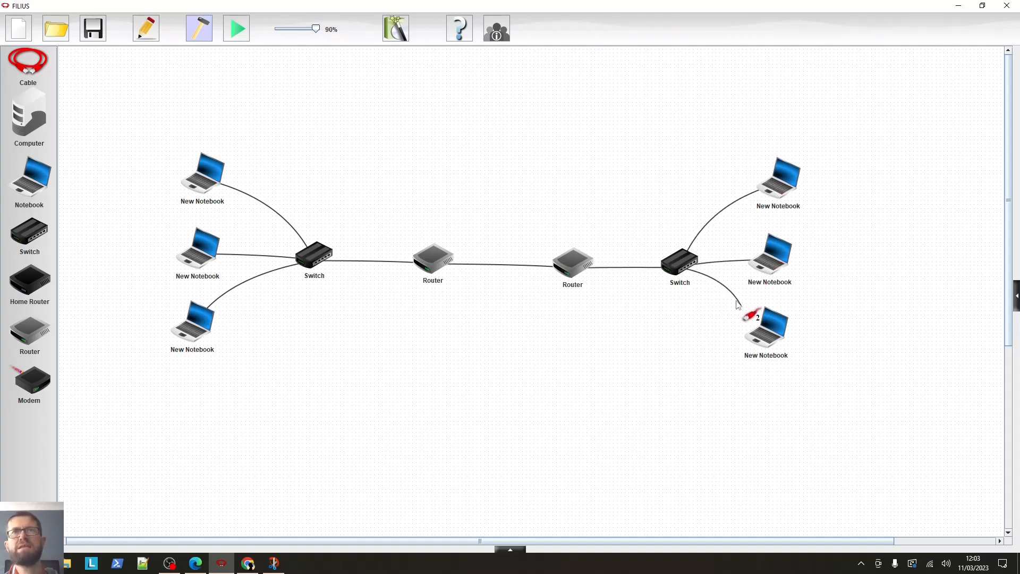
left_click(766, 329)
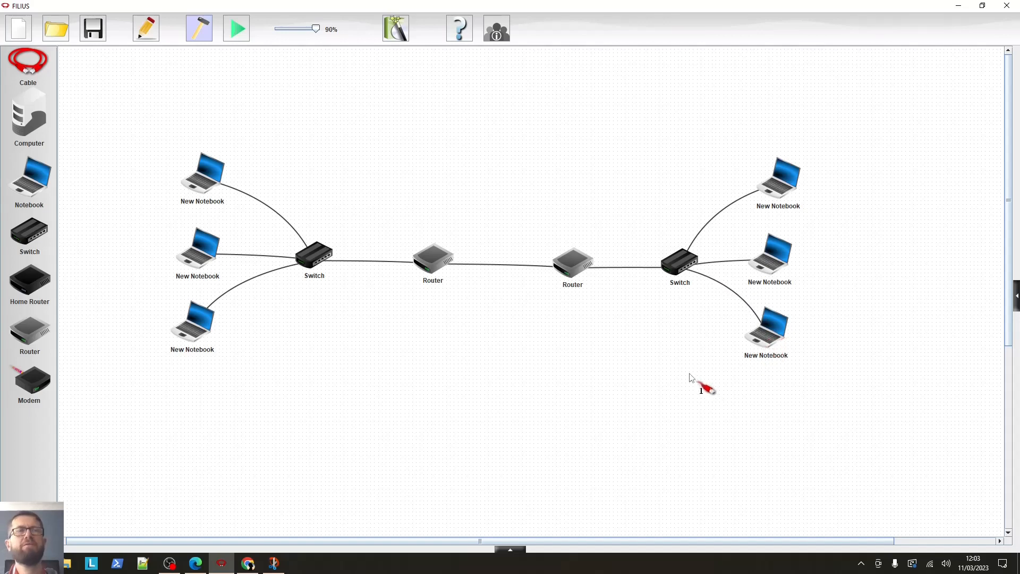
right_click(507, 308)
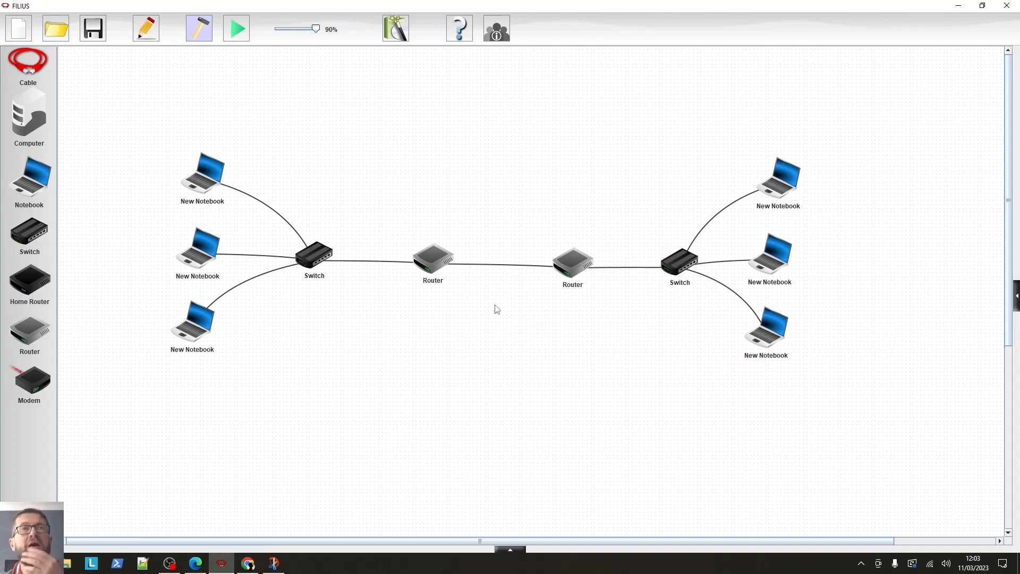
- Set the left-hand middle and lower notebooks to IP 192.168.0.11 and 192.168.0.12, and use the IP address as name for all three
left_click(203, 184)
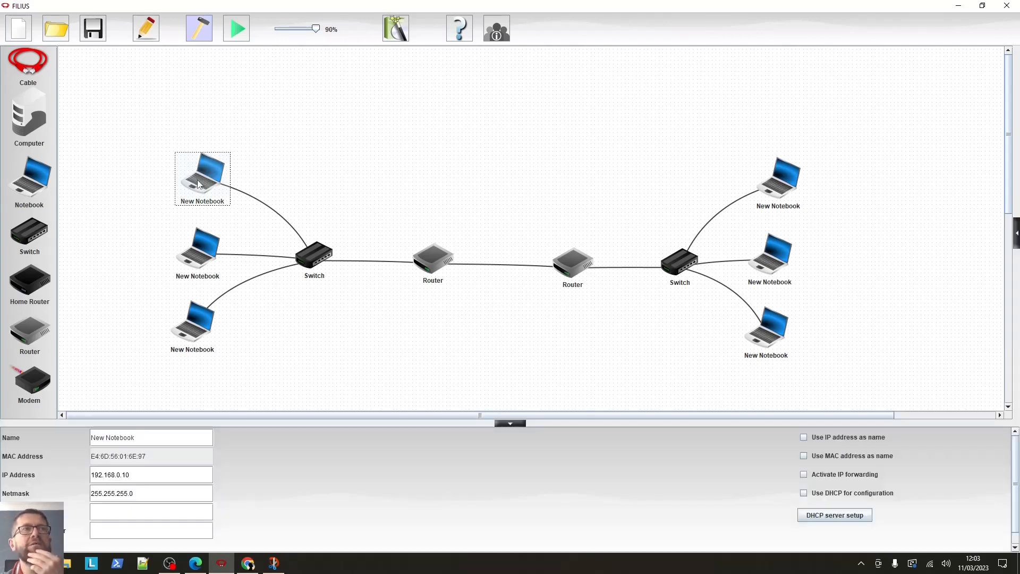
left_click(804, 437)
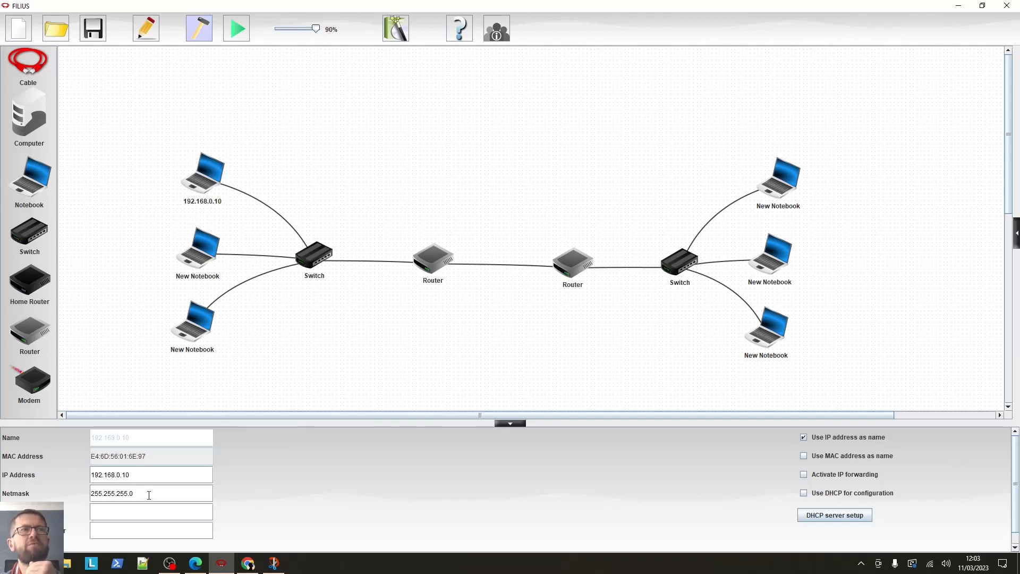
left_click(201, 258)
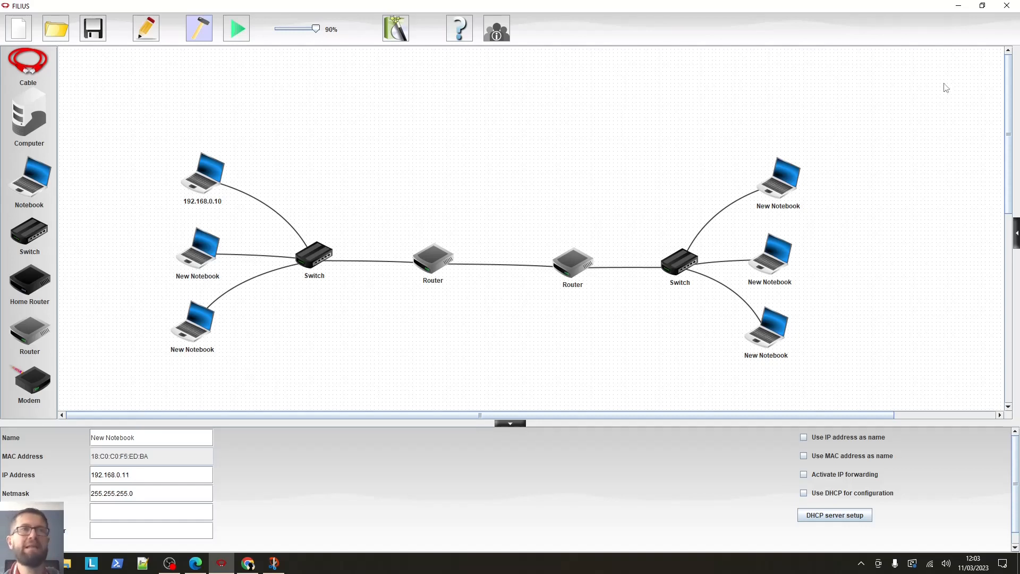
left_click(803, 438)
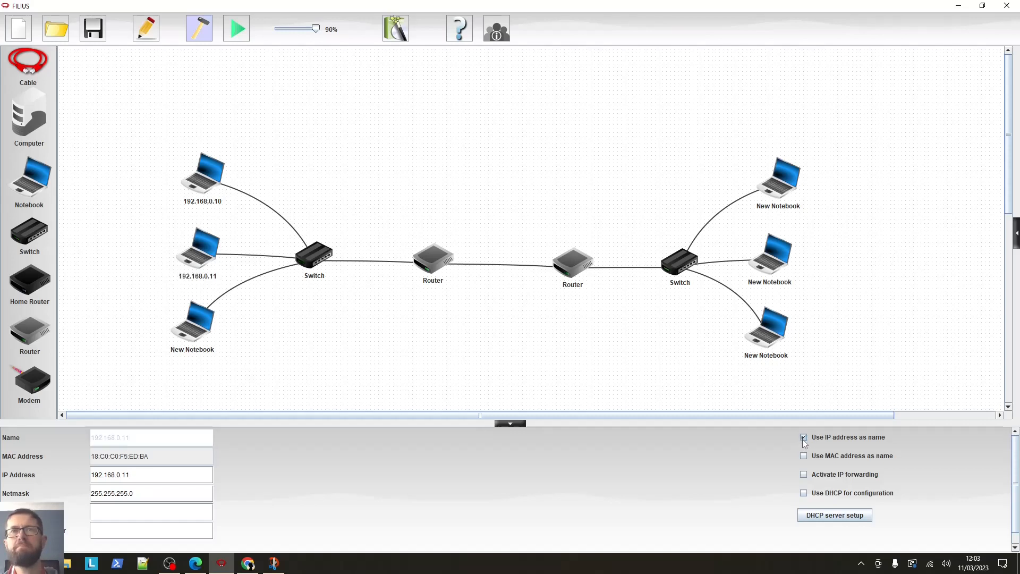
left_click(203, 334)
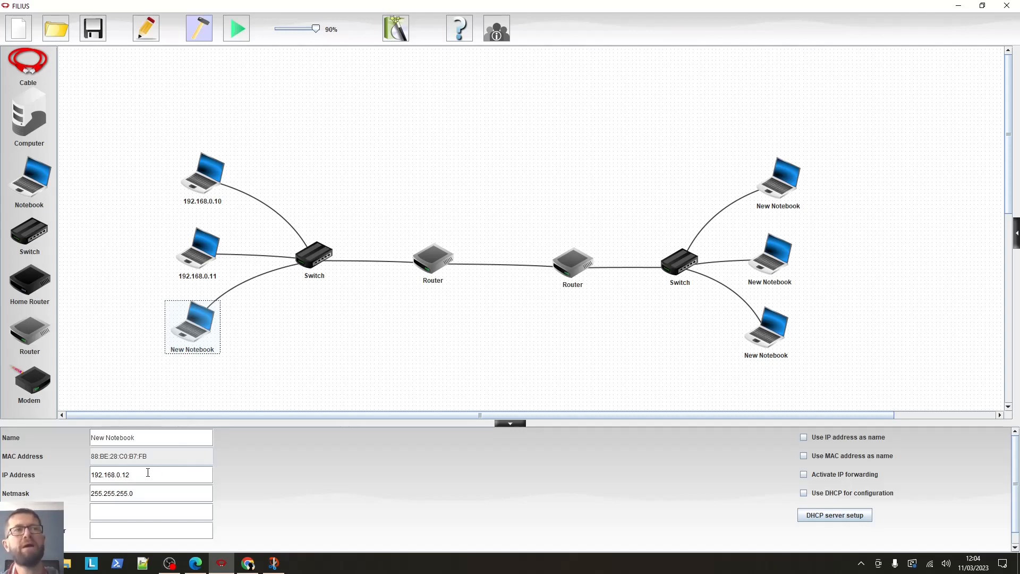
left_click(159, 495)
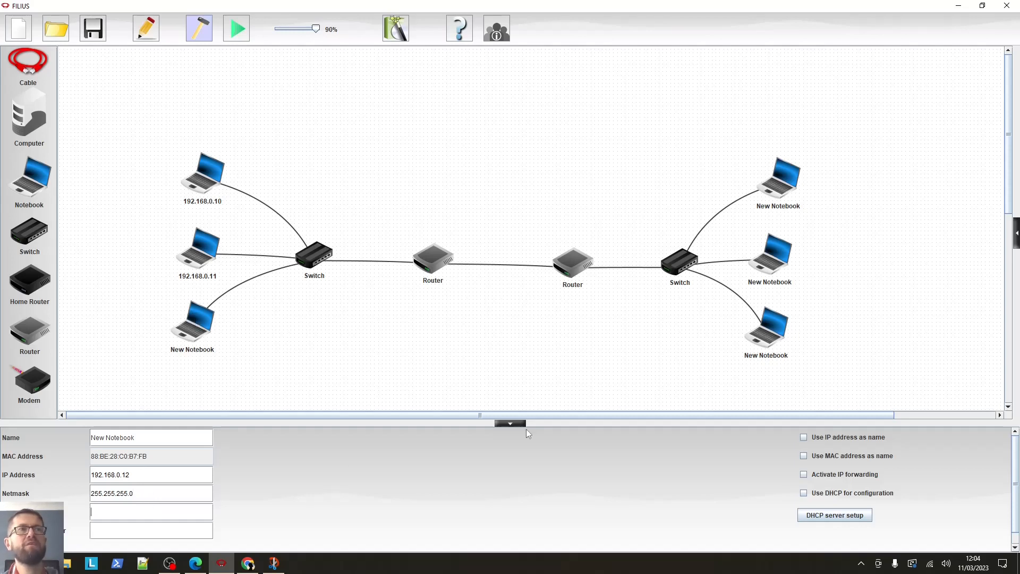
left_click(803, 437)
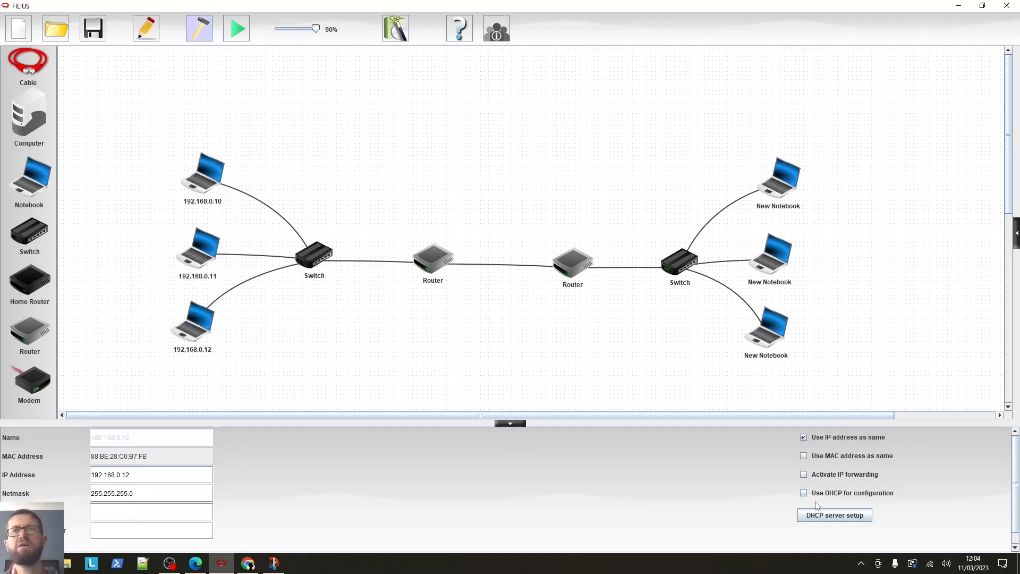
left_click(323, 333)
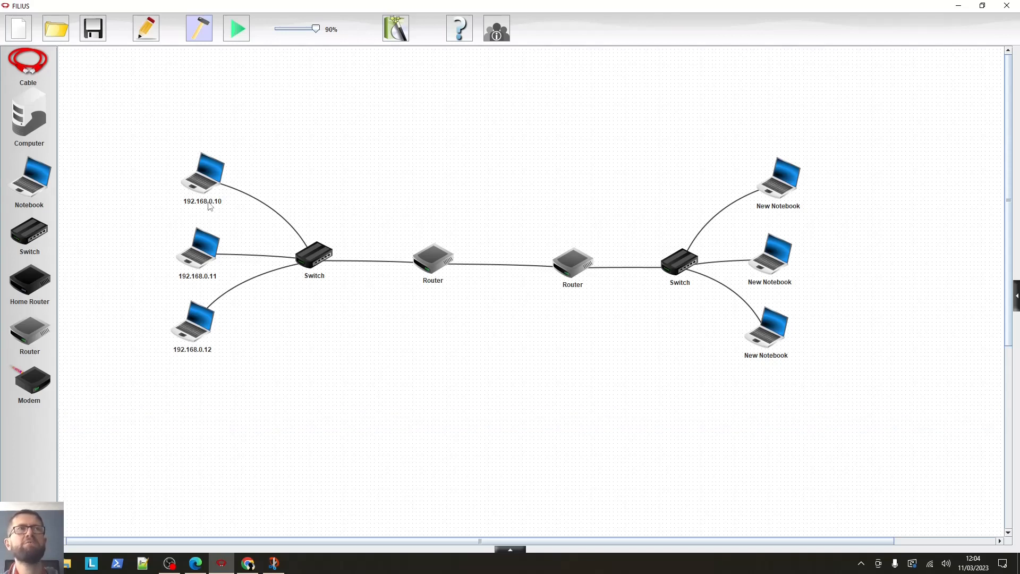
- Set the IP address of the left-hand router's switch-side interface to 192.168.0.1
left_click(317, 260)
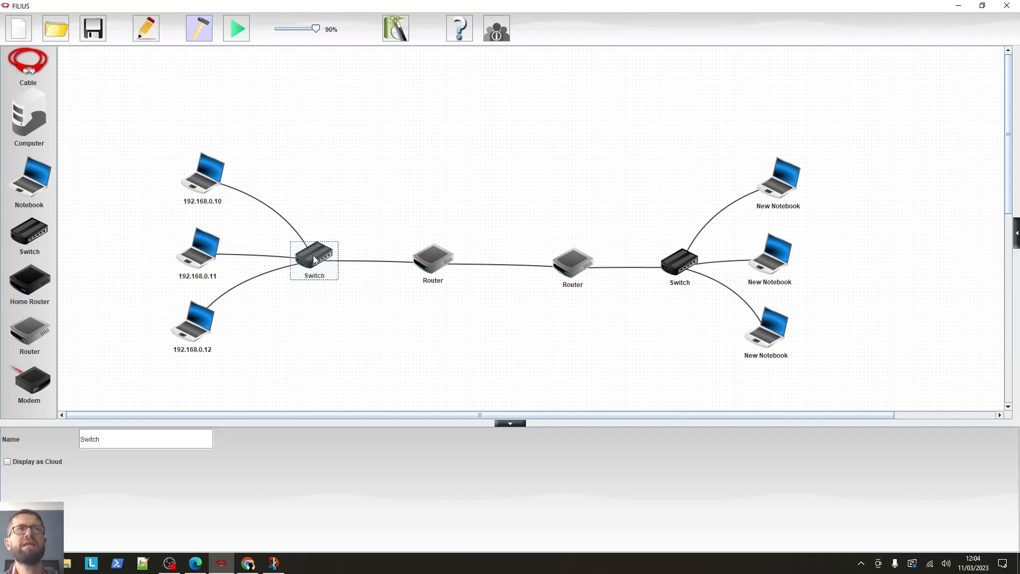
left_click(433, 259)
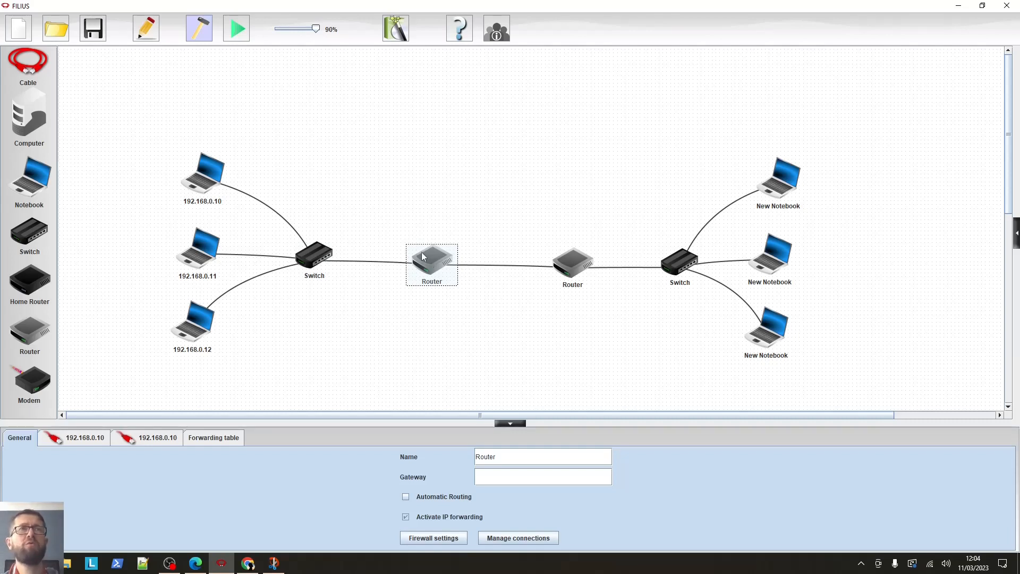
left_click(76, 439)
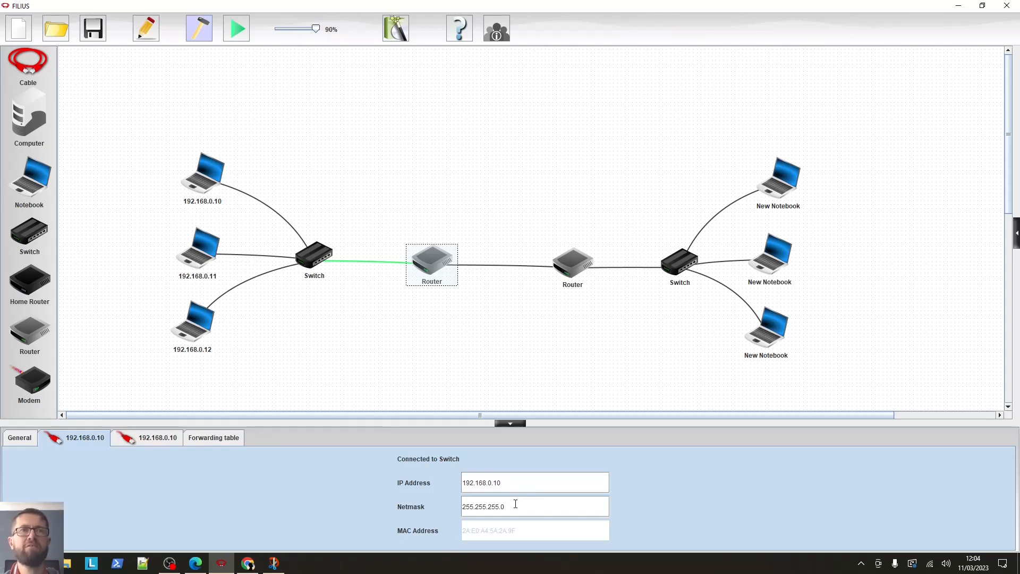
key("BackSpace")
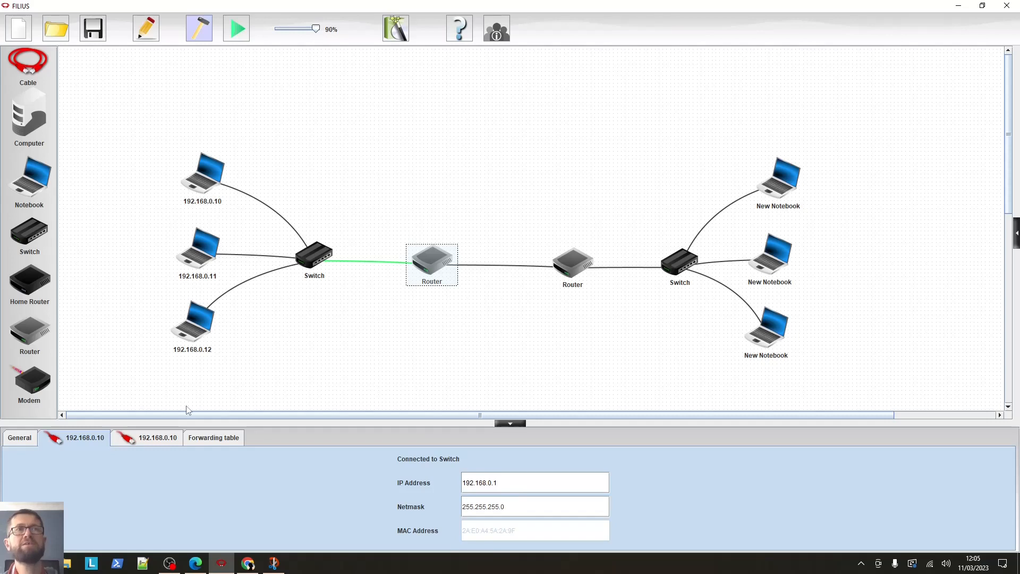
key("Return")
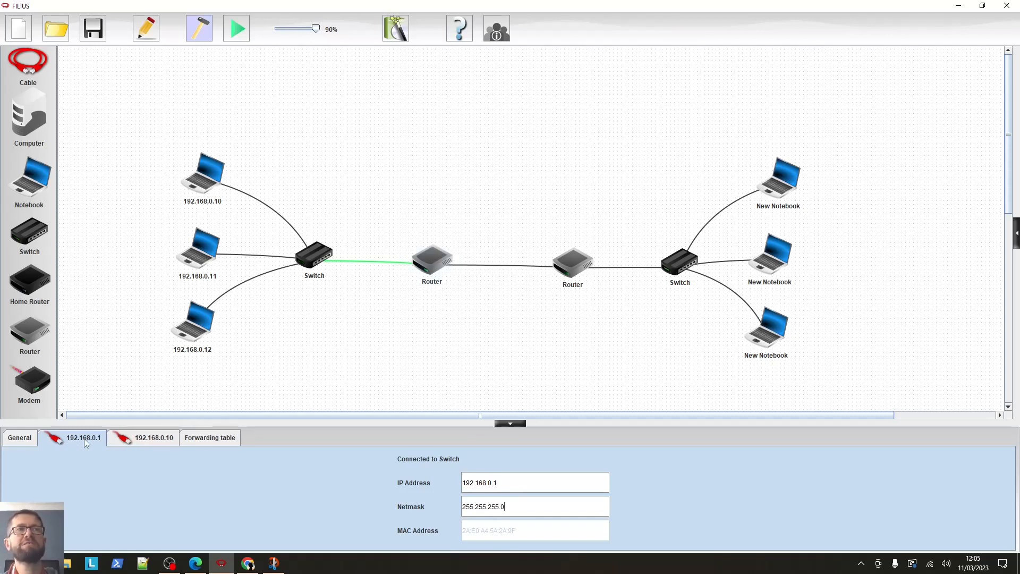
left_click(356, 320)
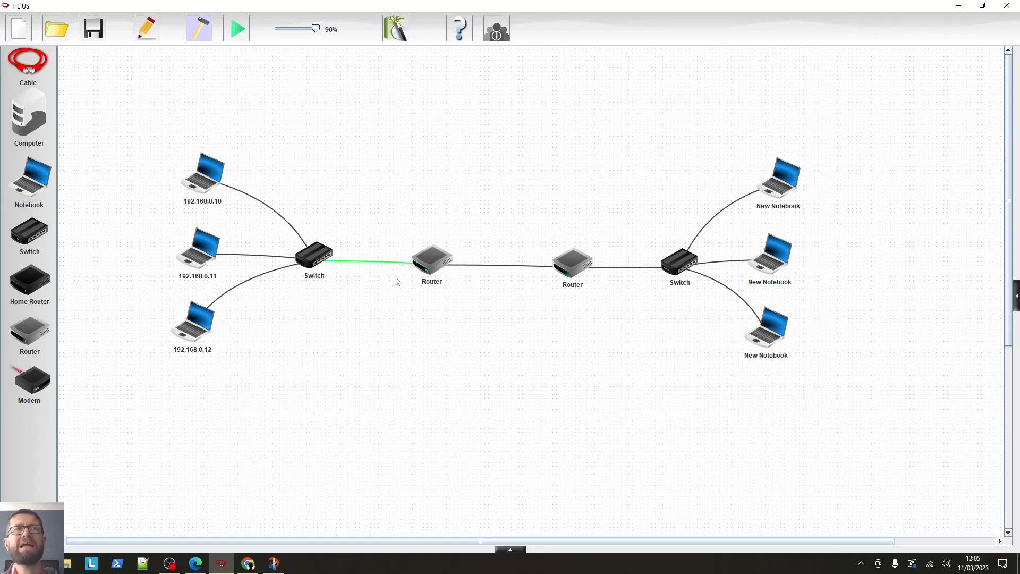
- Set the gateway of all three left-hand notebooks to 192.168.0.1
left_click(207, 183)
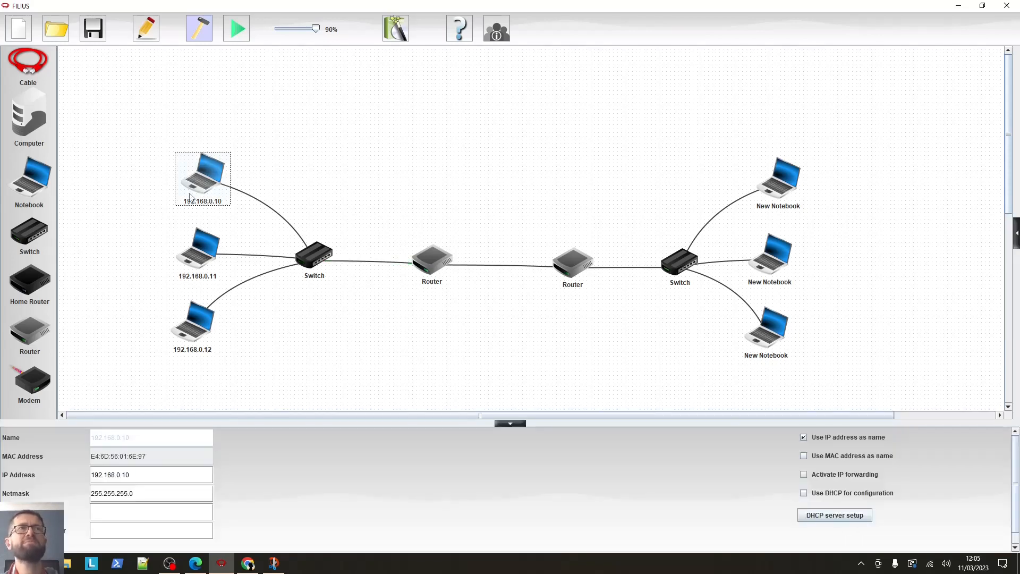
left_click(125, 513)
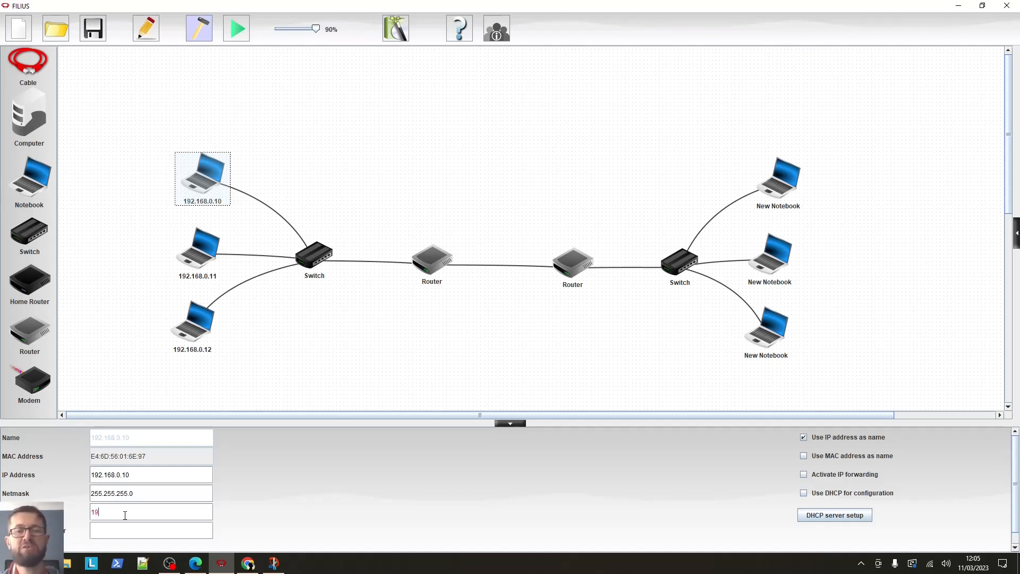
type("168.0.1")
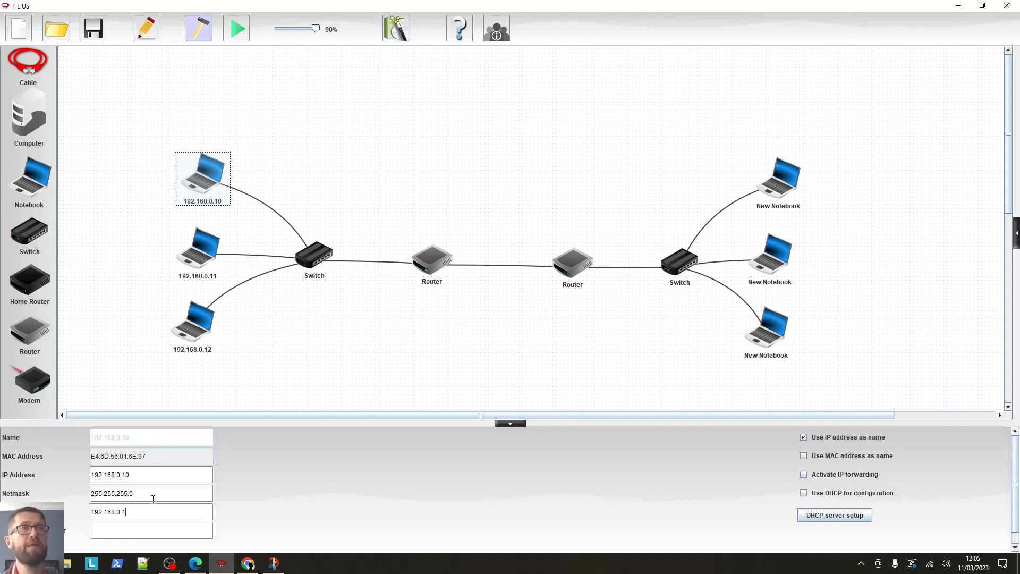
left_click(145, 489)
left_click(201, 260)
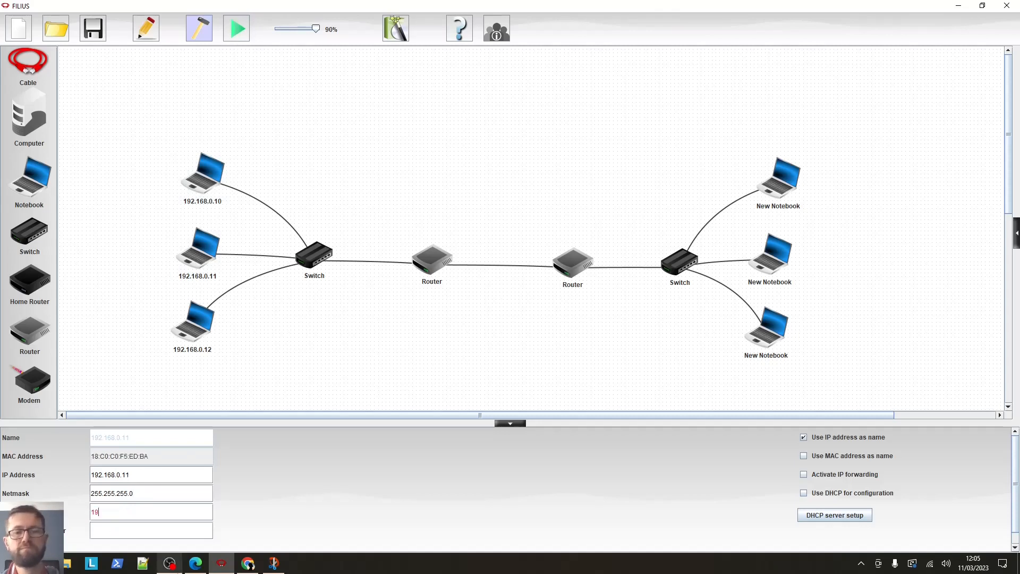
type("192.168.0.1")
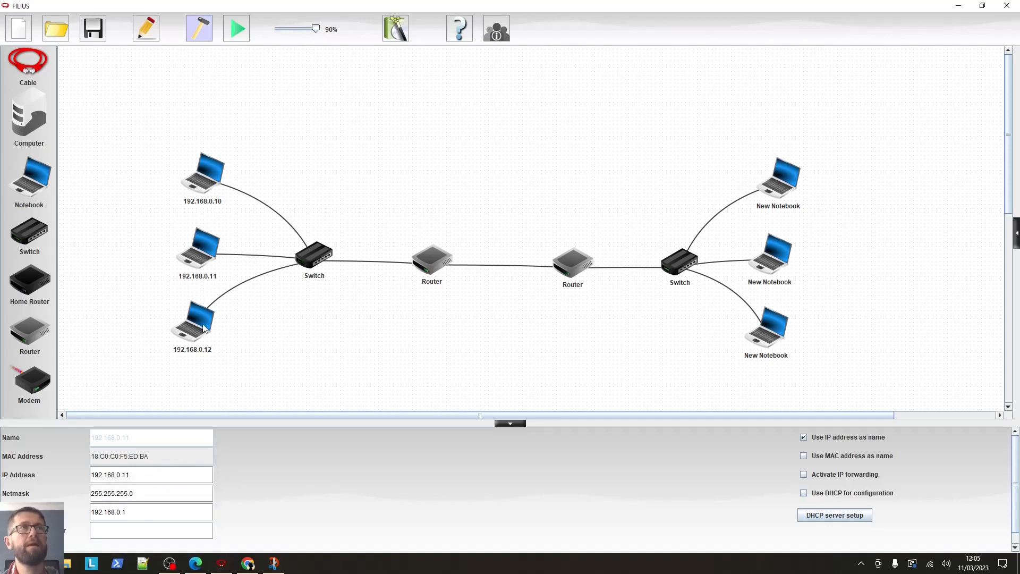
left_click(204, 329)
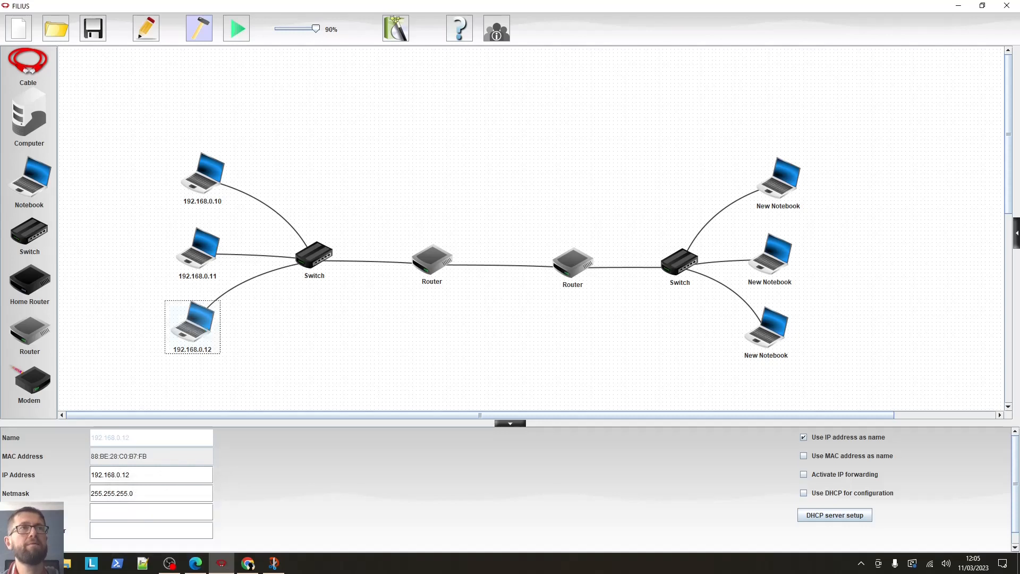
left_click(130, 519)
type("192.168.0.1")
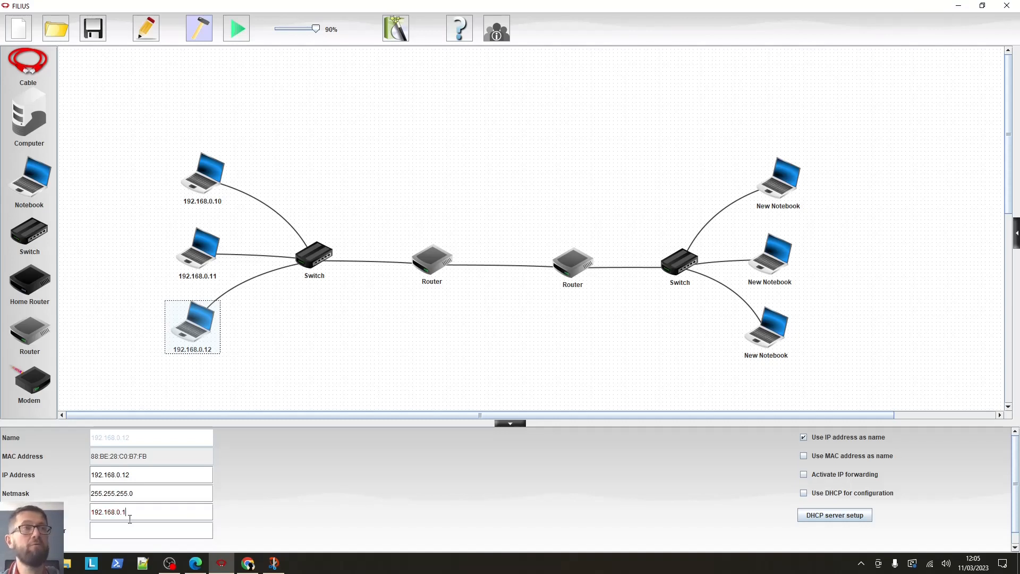
left_click(131, 532)
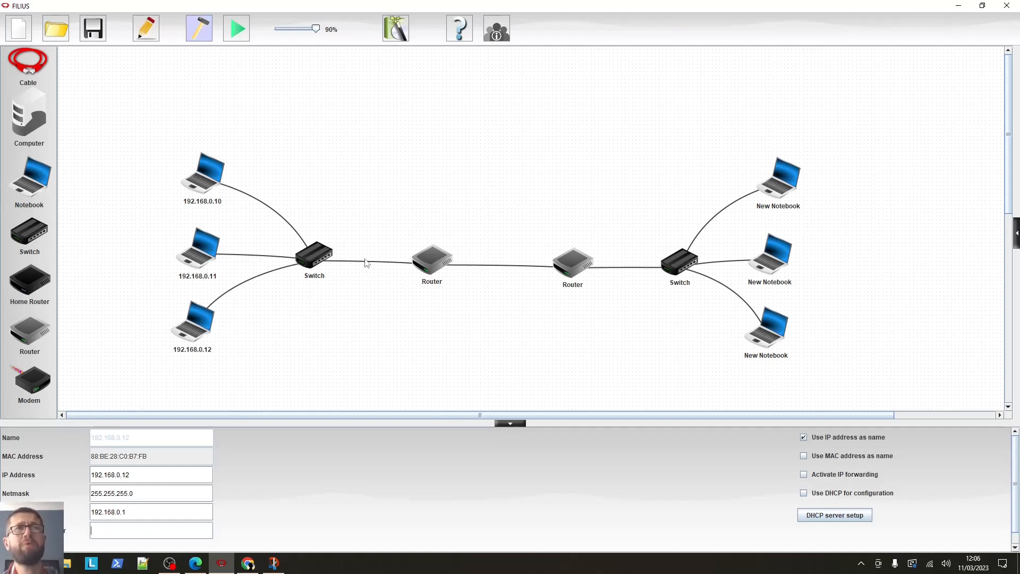
- Enable automatic routing on the left-hand router
left_click(435, 261)
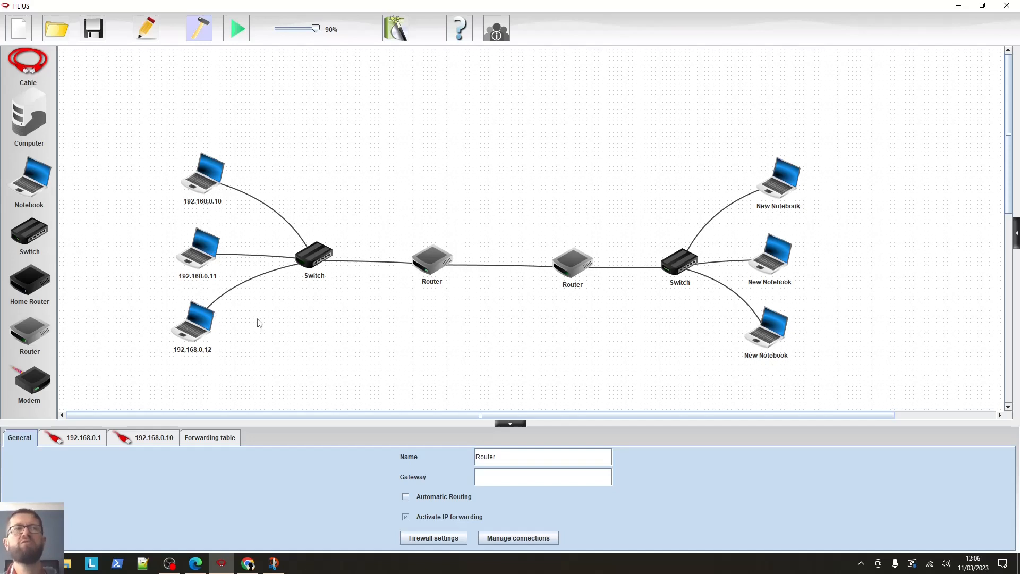
left_click(405, 497)
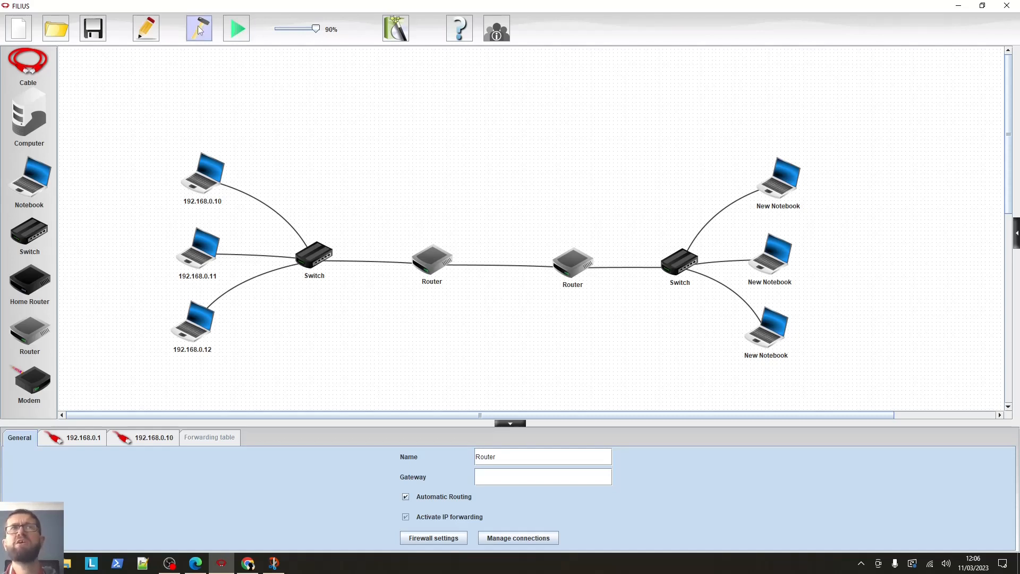
- Configure the upper right-hand notebook with IP address 172.16.0.5 and gateway 172.16.0.1, and use the IP address as its name
left_click(788, 191)
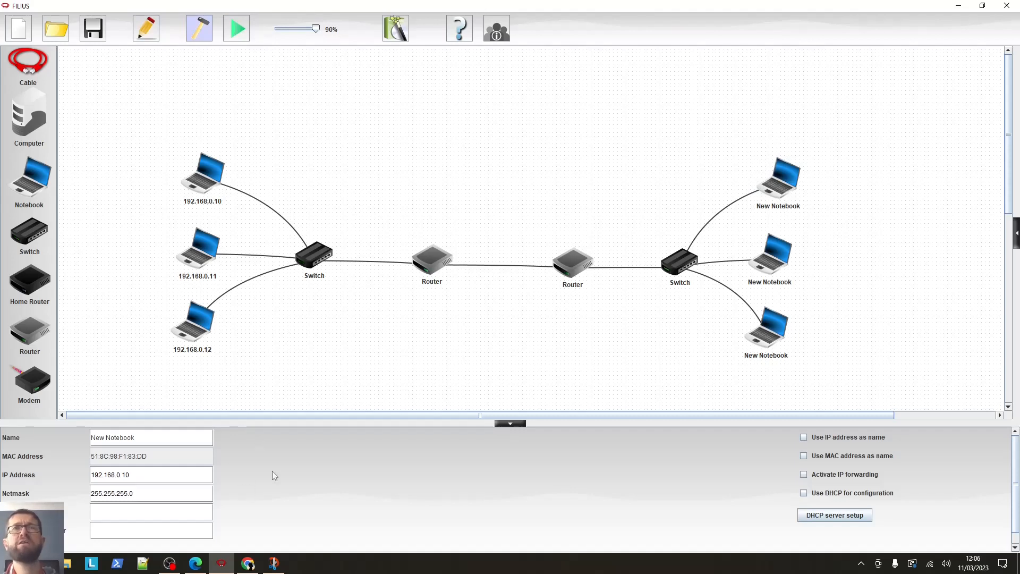
left_click(790, 188)
double_click(146, 474)
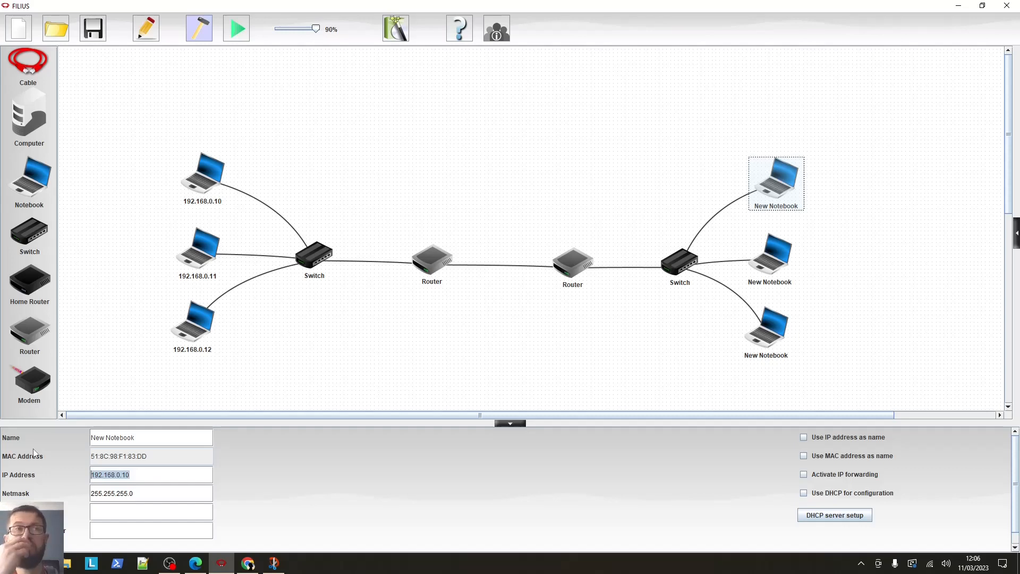
type("172.16.0.")
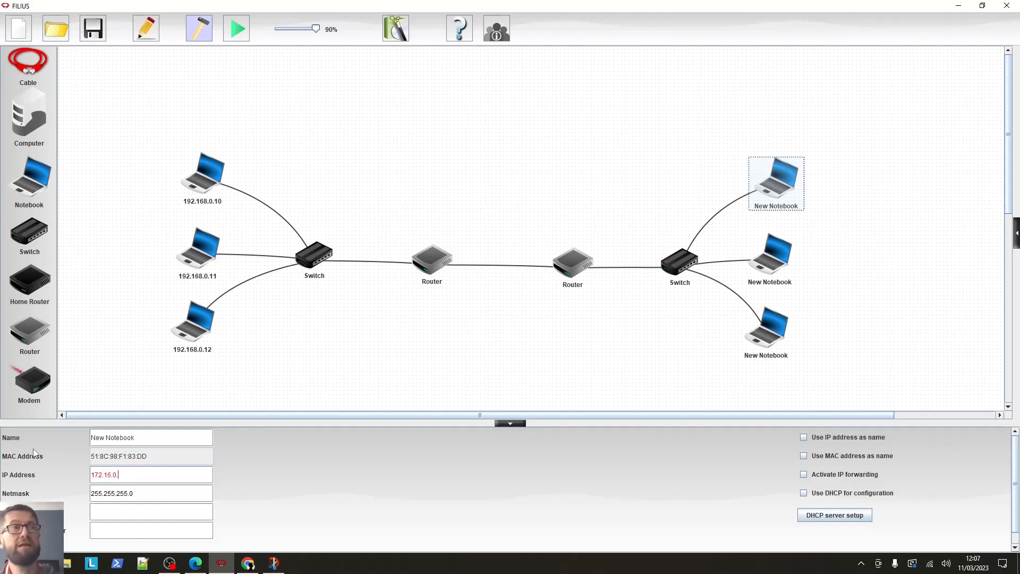
type("5")
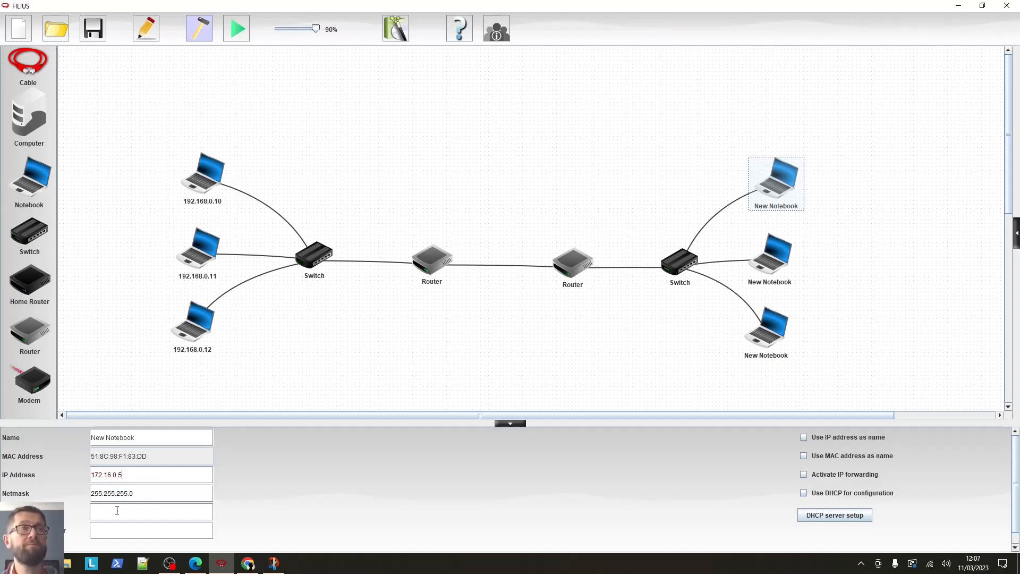
left_click(118, 510)
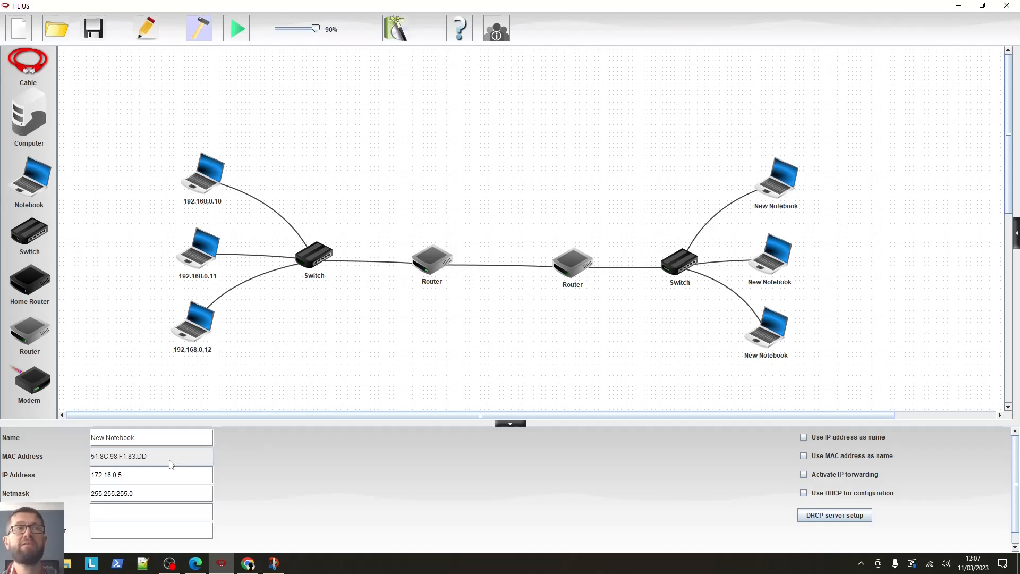
type("172.16.0.1")
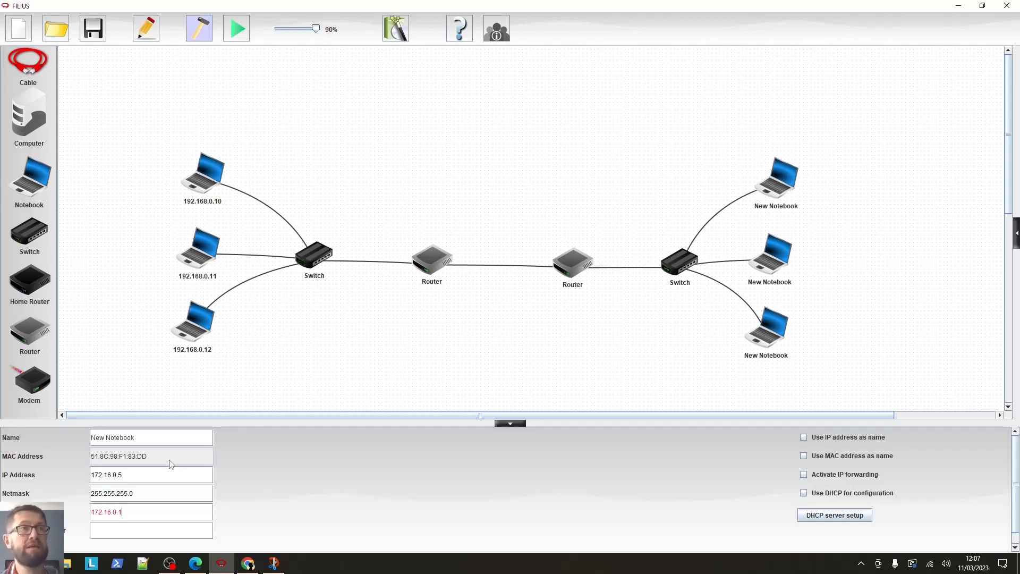
left_click(141, 534)
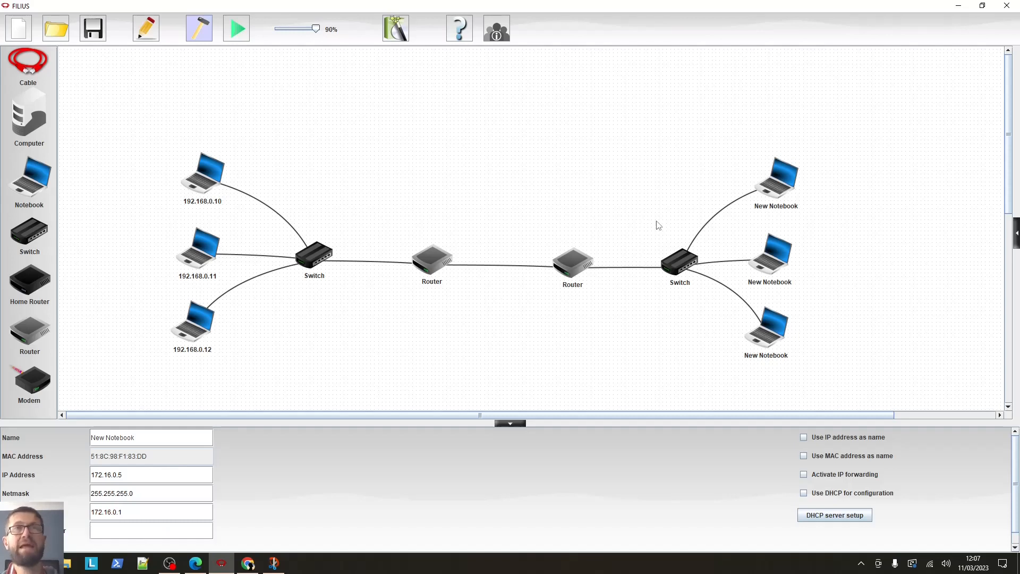
left_click(774, 181)
left_click(804, 438)
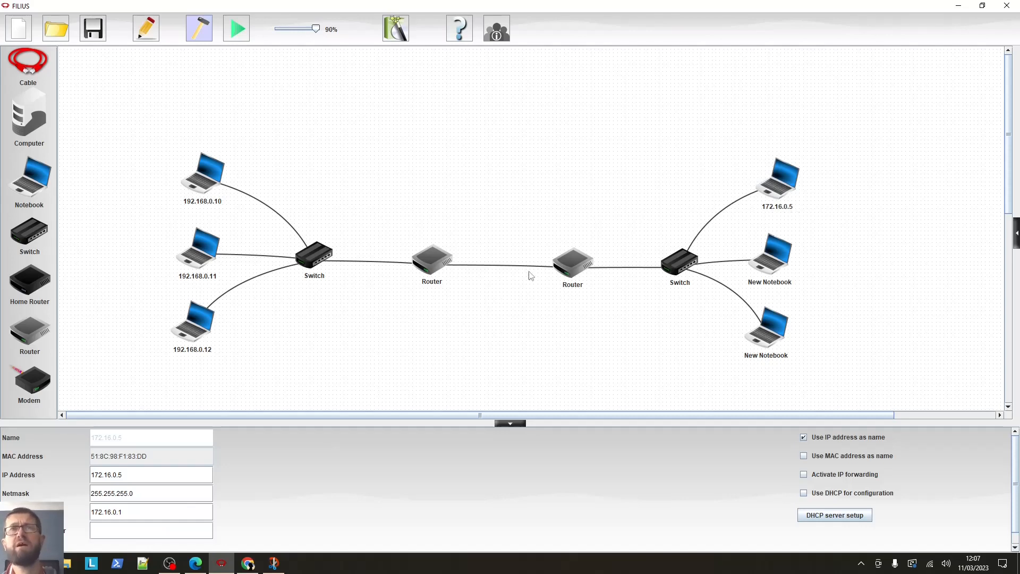
- Set the IP address of the right-hand router's switch-side interface to 172.16.0.1
left_click(578, 269)
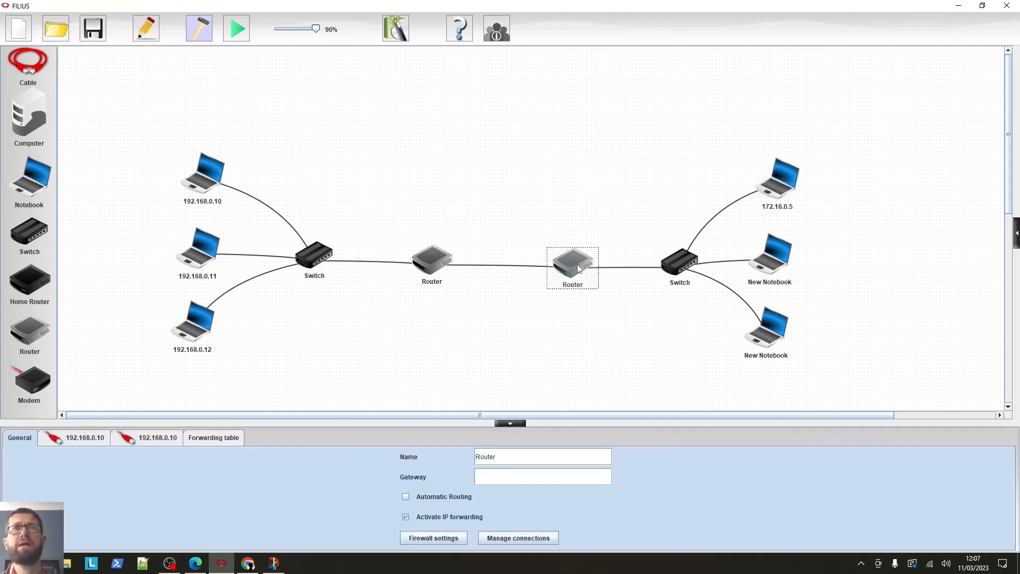
left_click(143, 437)
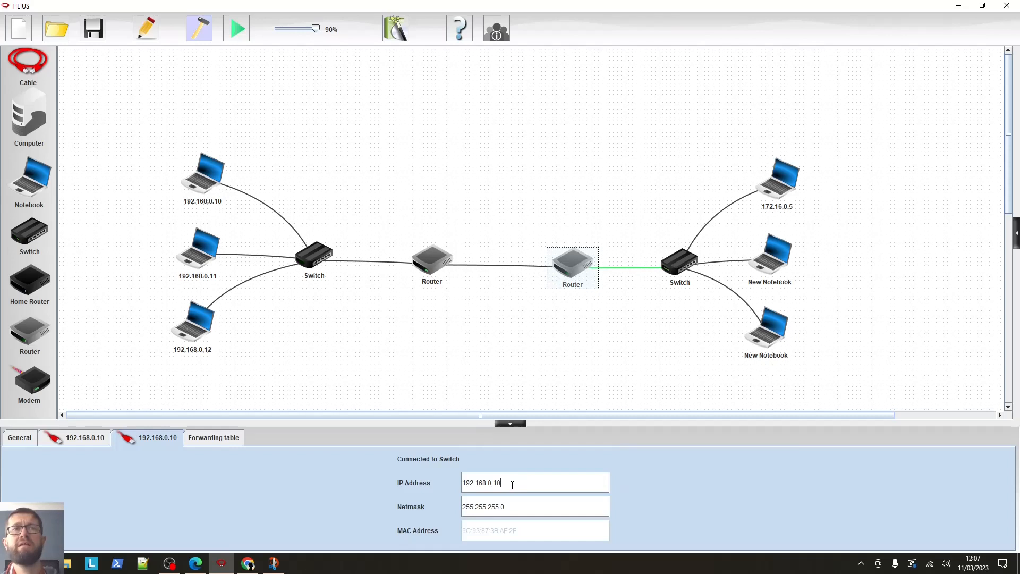
key("BackSpace")
key("BackSpace")
key("BackSpace")
key("BackSpace")
key("BackSpace")
type("72.16.0.1")
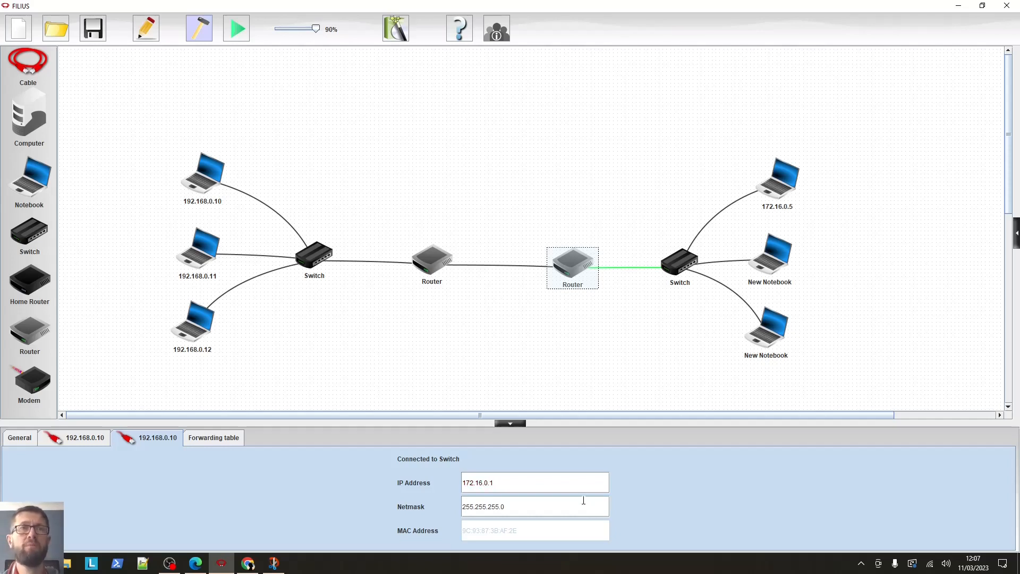
left_click(579, 508)
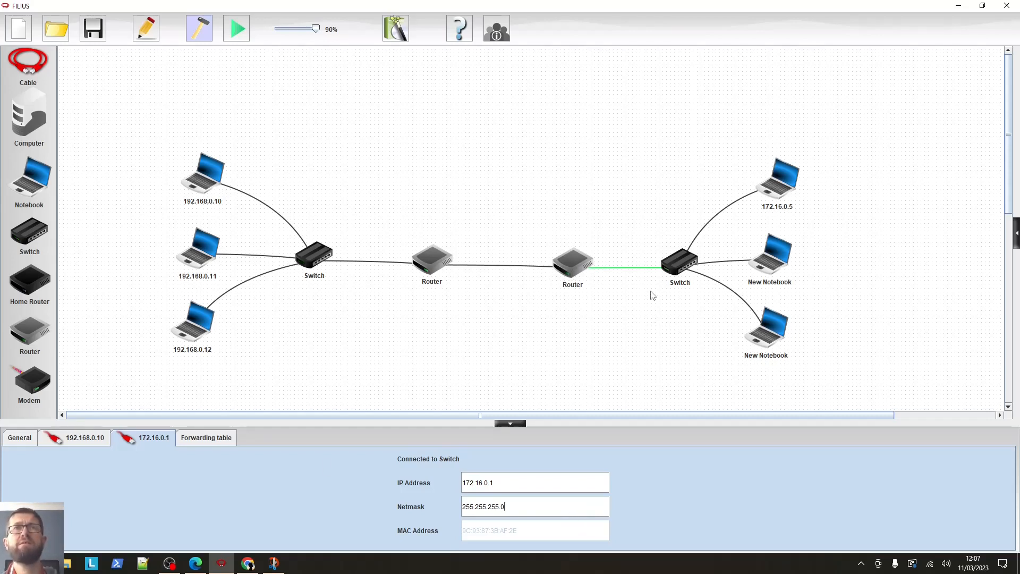
- Set the middle right-hand notebook's IP address to 172.16.0.10 and use the IP address as its name
left_click(774, 272)
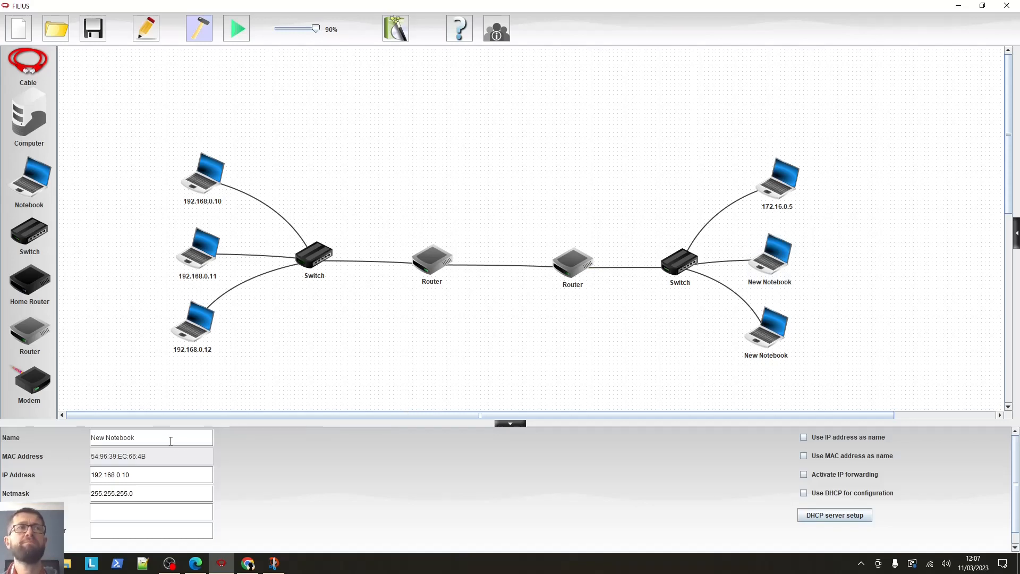
left_click_drag(163, 434, 105, 428)
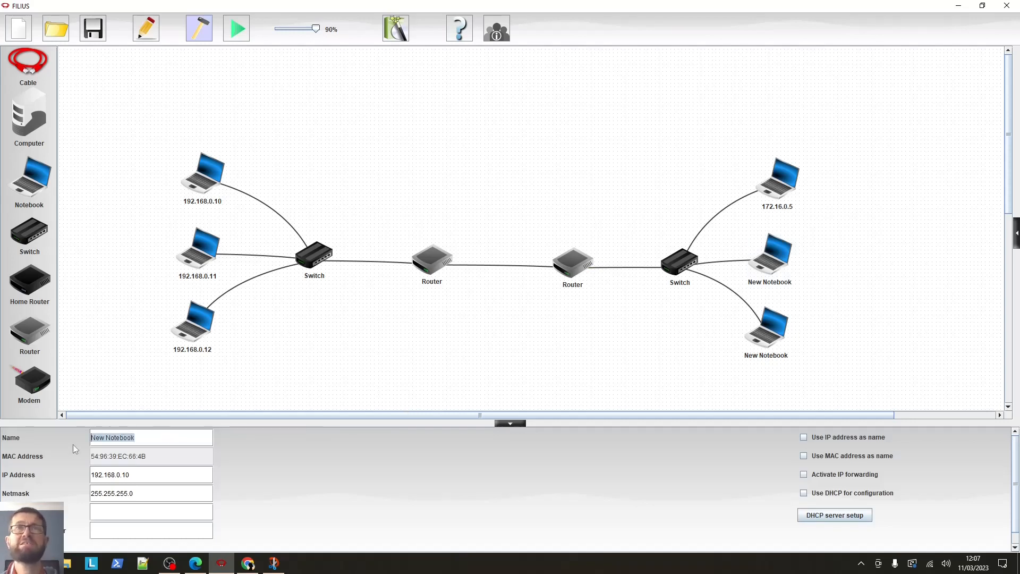
type("172.16.")
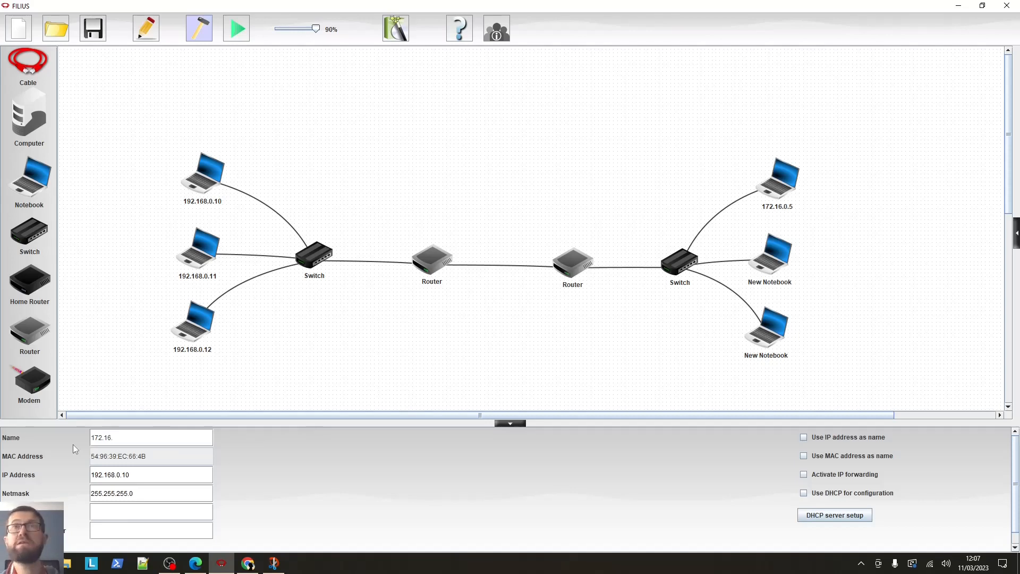
type("0.10")
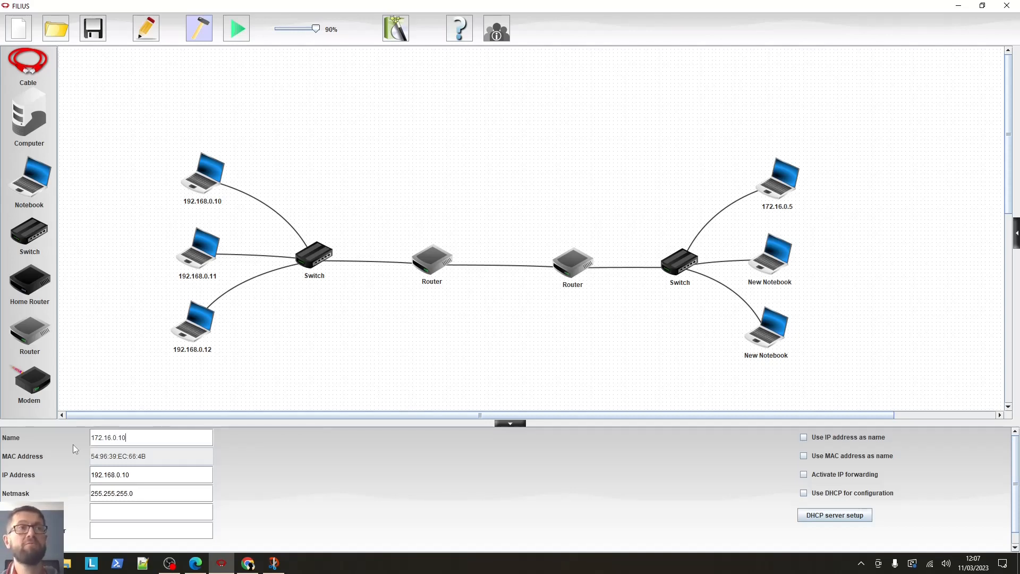
left_click_drag(128, 438, 62, 425)
key("ctrl+c")
key("BackSpace")
left_click_drag(131, 475, 76, 469)
key("ctrl+v")
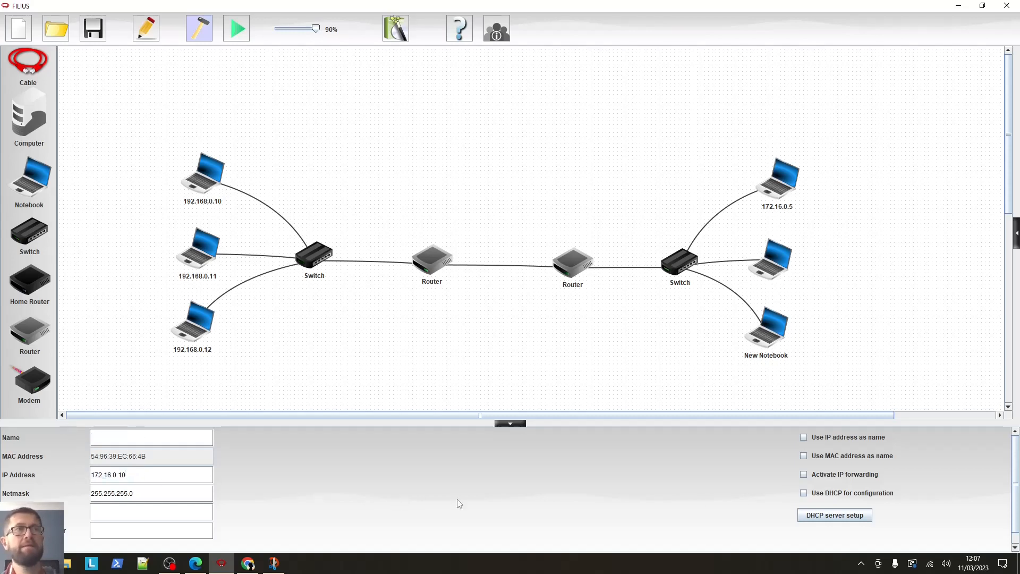
left_click(804, 438)
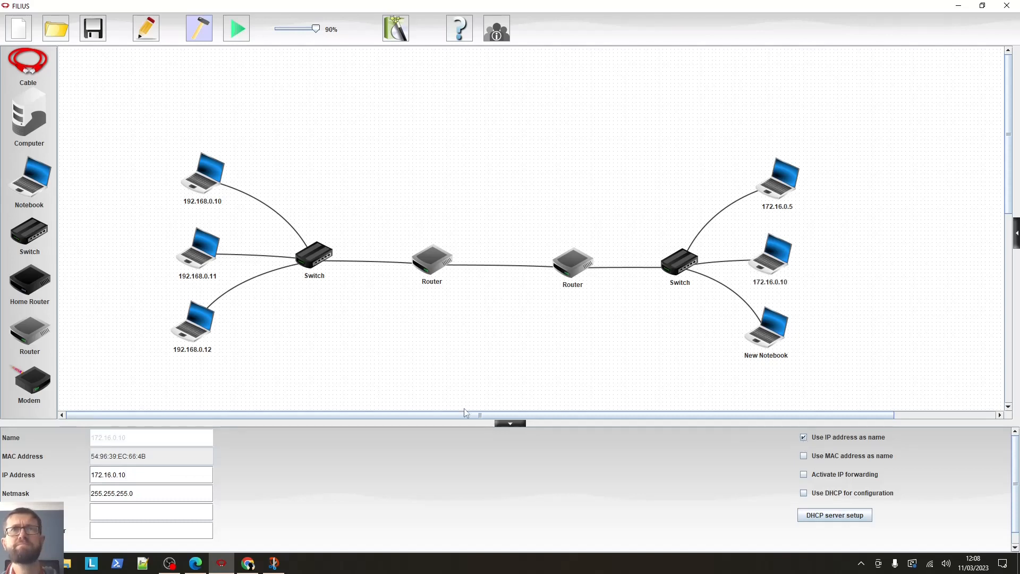
- Set the gateway of the middle right-hand notebook to 172.16.0.1
left_click(151, 516)
type("172.16.0")
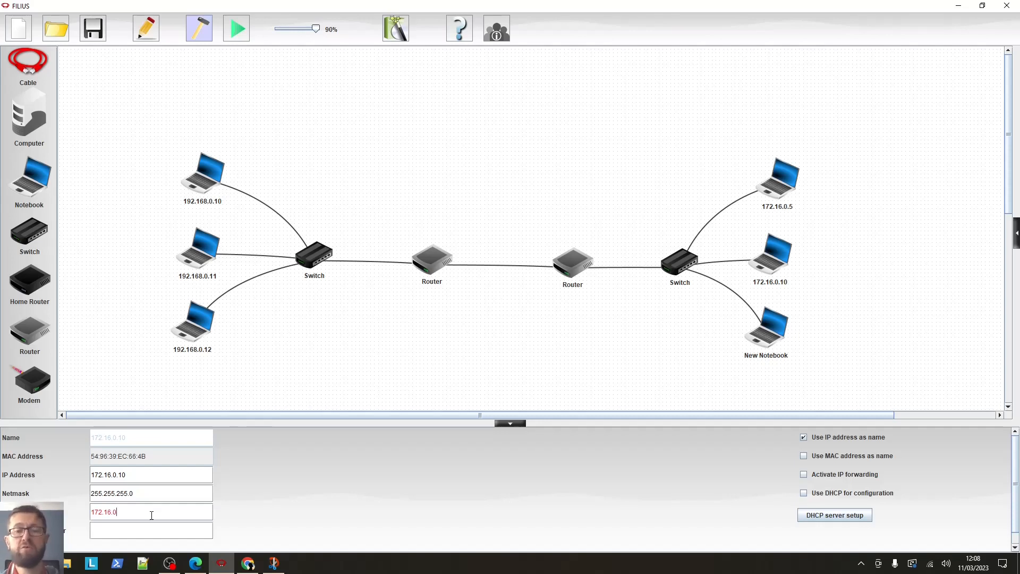
type(".1")
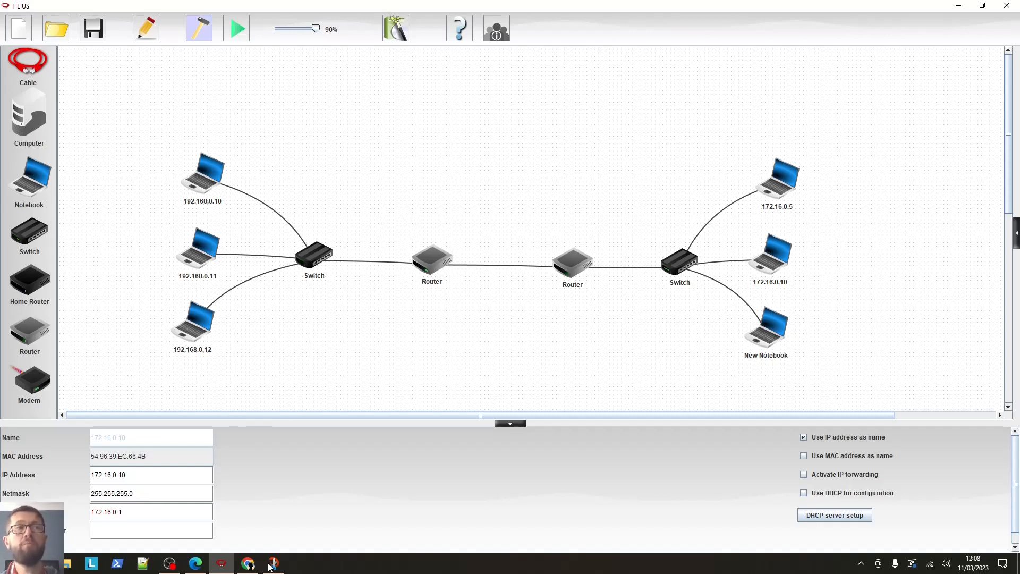
- Configure the lower right-hand notebook with IP address 172.16.0.15 and gateway 172.16.0.1, and use the IP address as its name
left_click(760, 338)
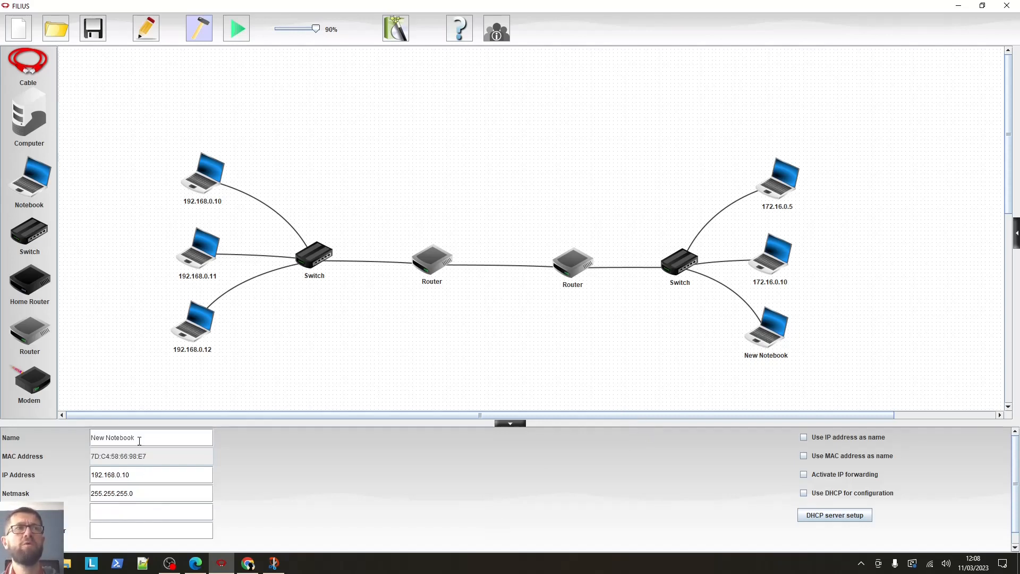
left_click(803, 437)
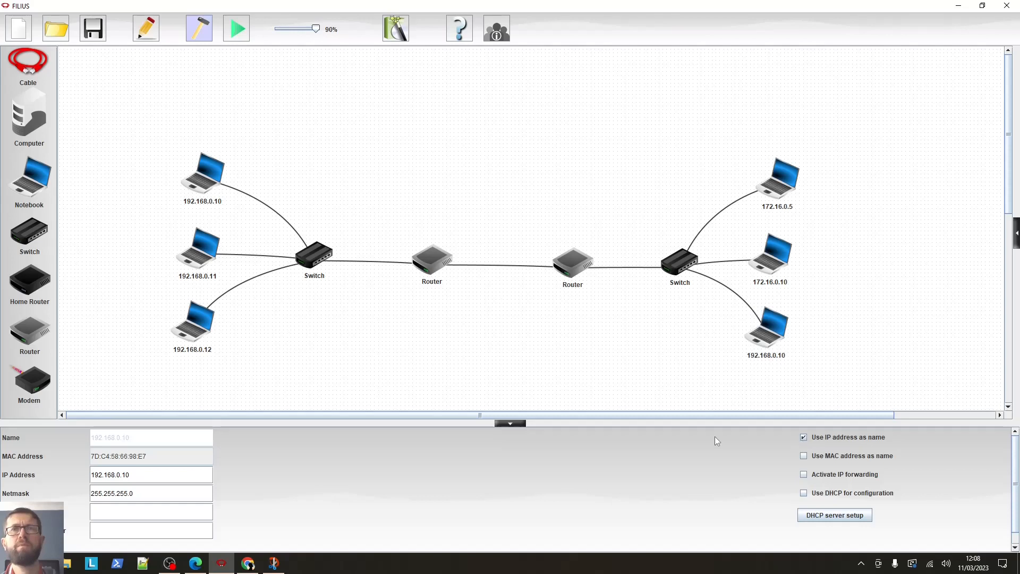
left_click_drag(131, 481, 90, 479)
type("172.16")
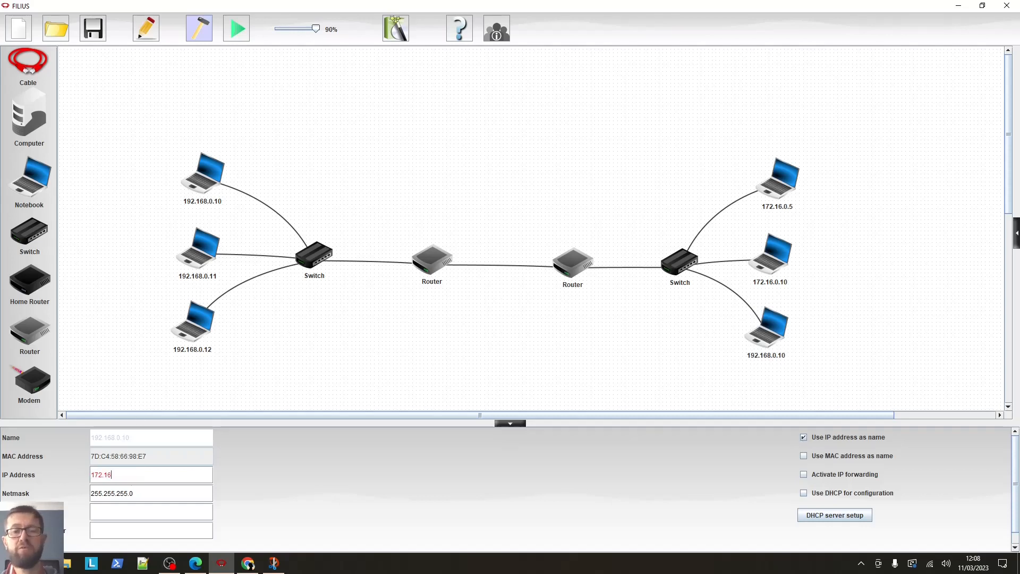
type(".0.15")
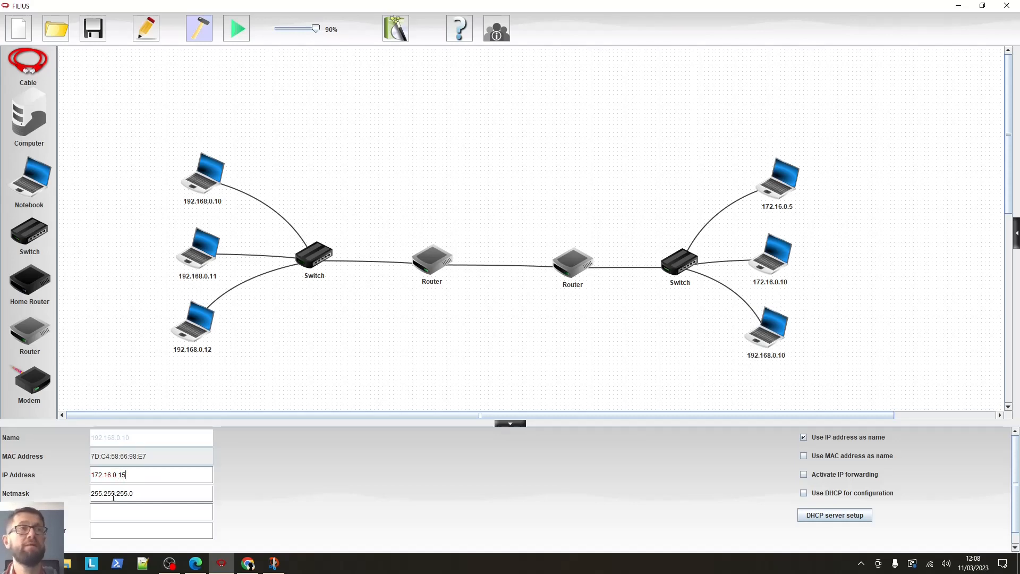
left_click(135, 509)
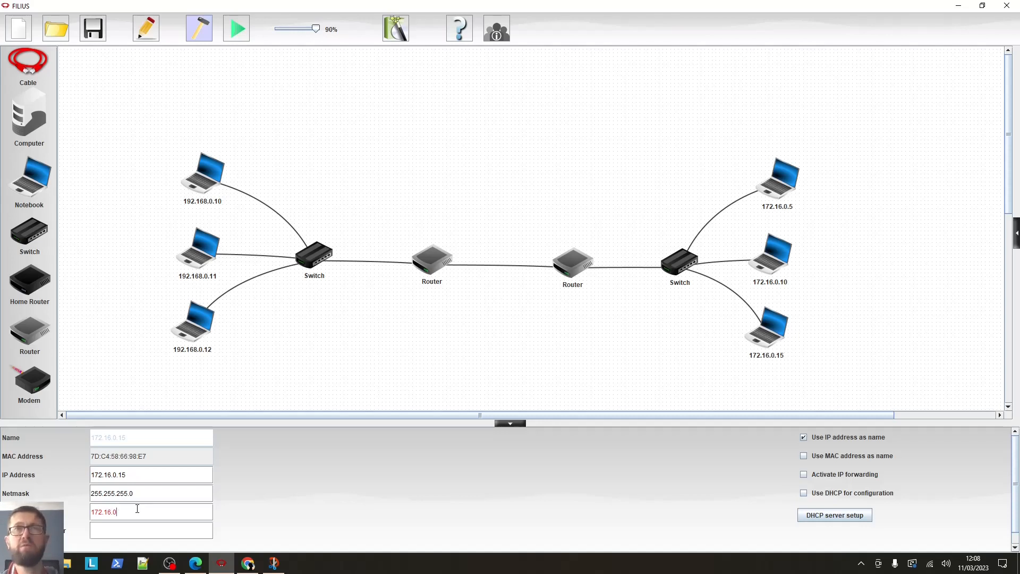
type(".1")
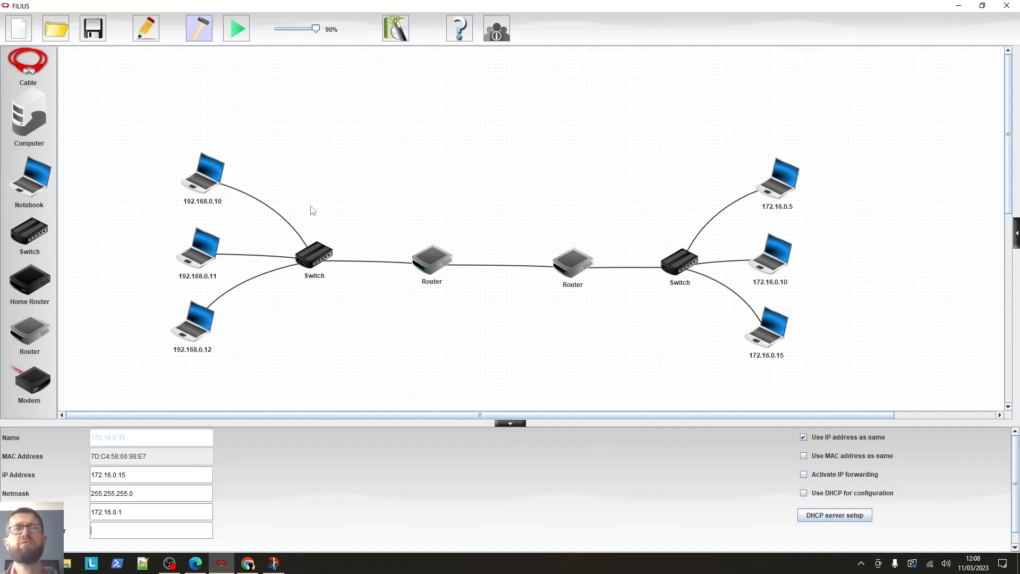
- Check the reference diagram and set the IP address of the right-hand router's interface to the other router to 34.52.21.1
left_click(447, 268)
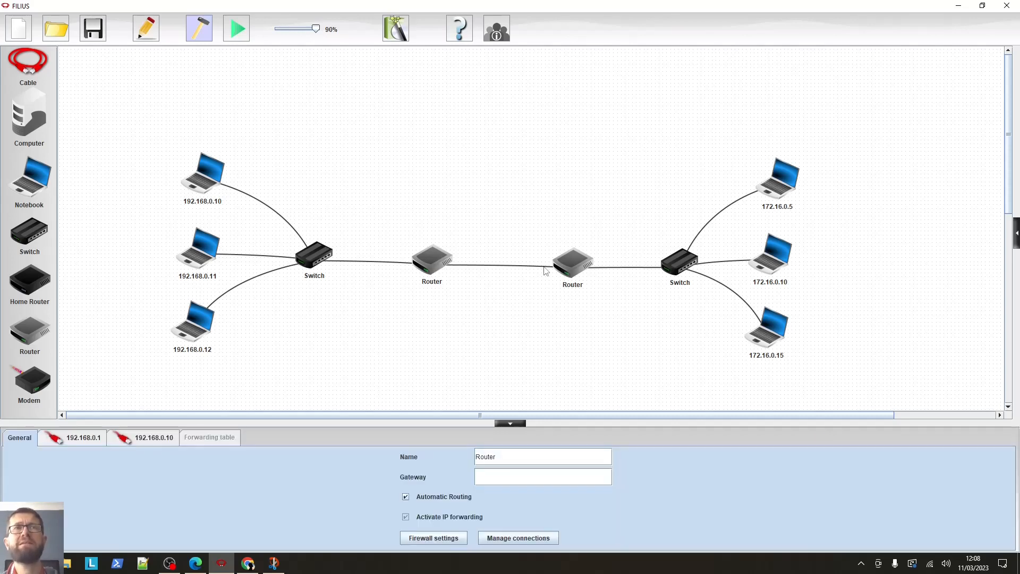
left_click(583, 269)
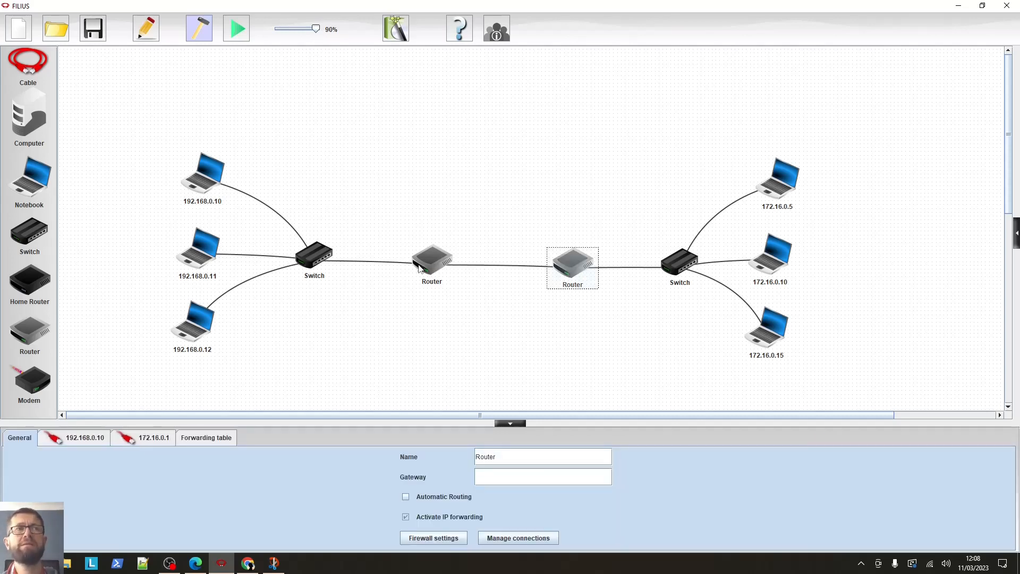
left_click(68, 440)
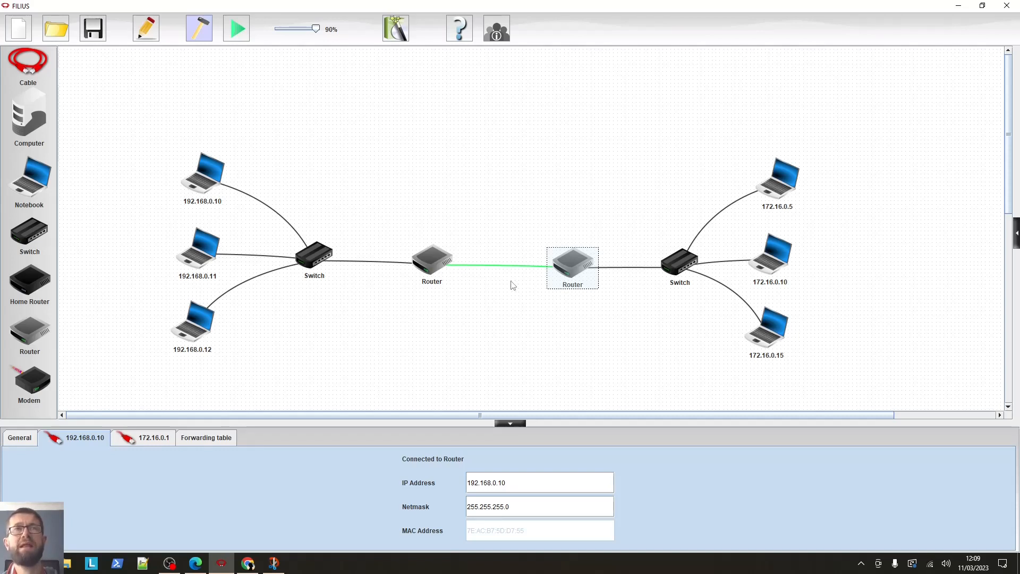
left_click(275, 565)
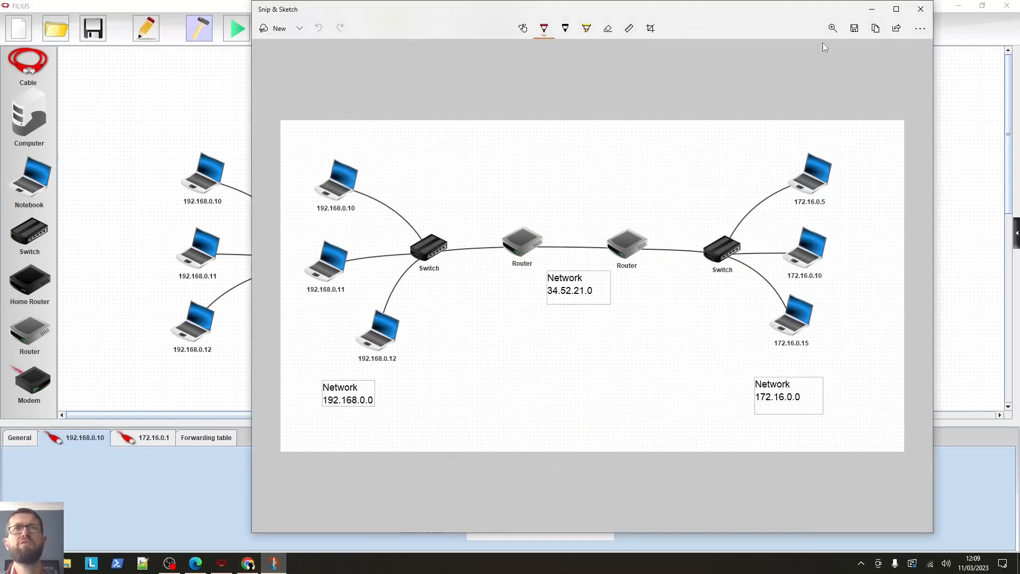
left_click(871, 10)
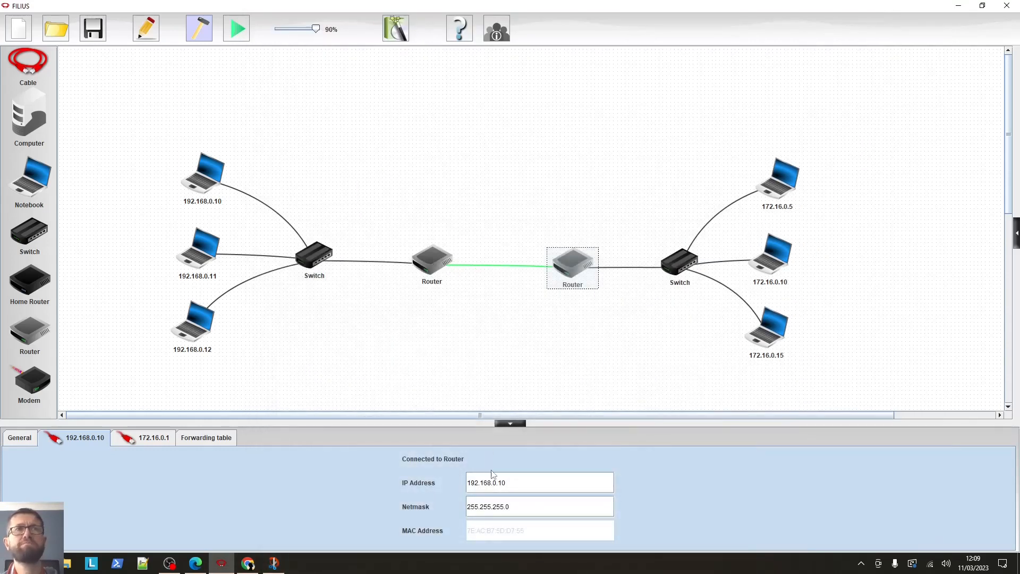
left_click_drag(528, 488, 468, 484)
key("BackSpace")
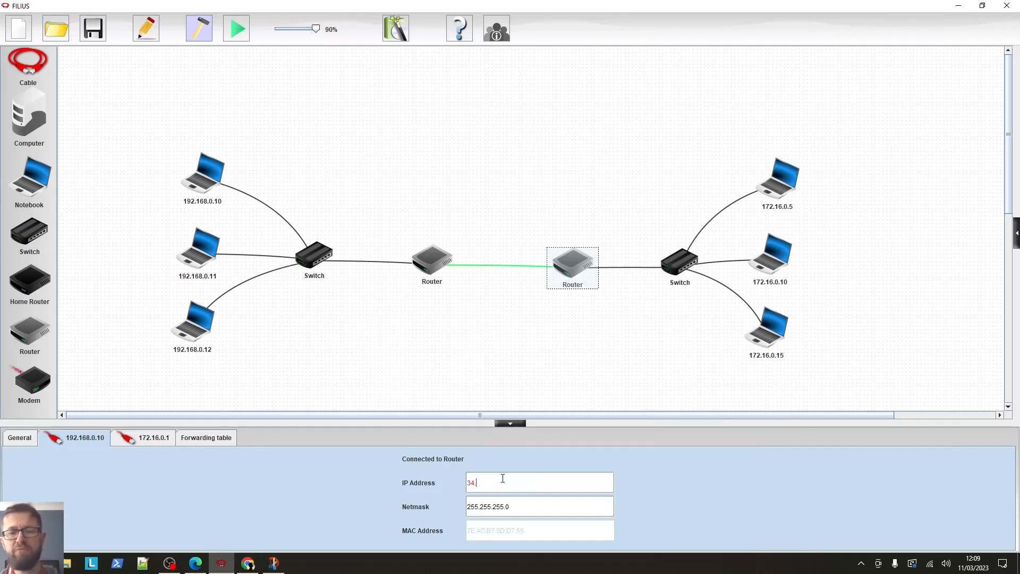
type("34.52.21.1")
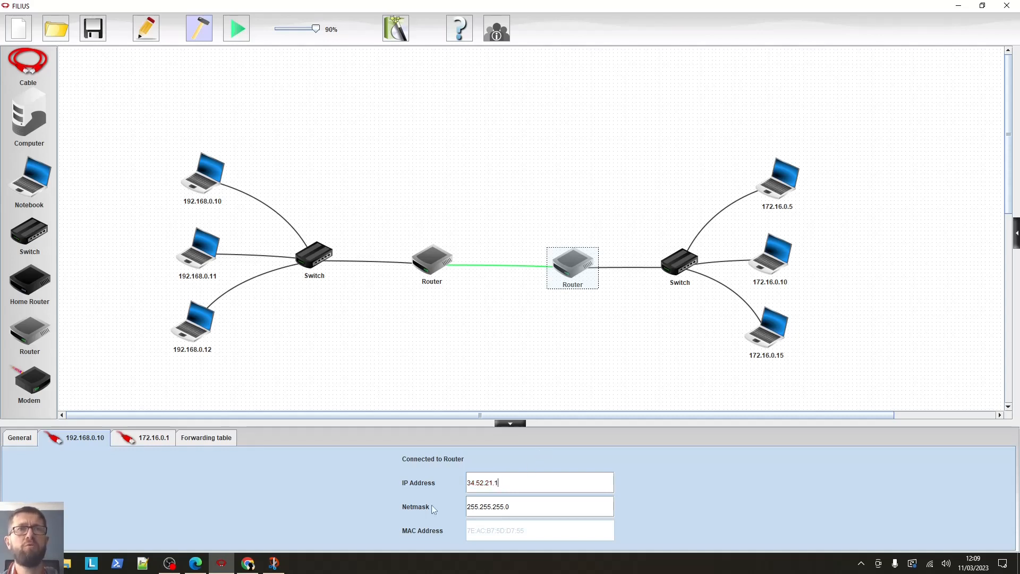
left_click(515, 508)
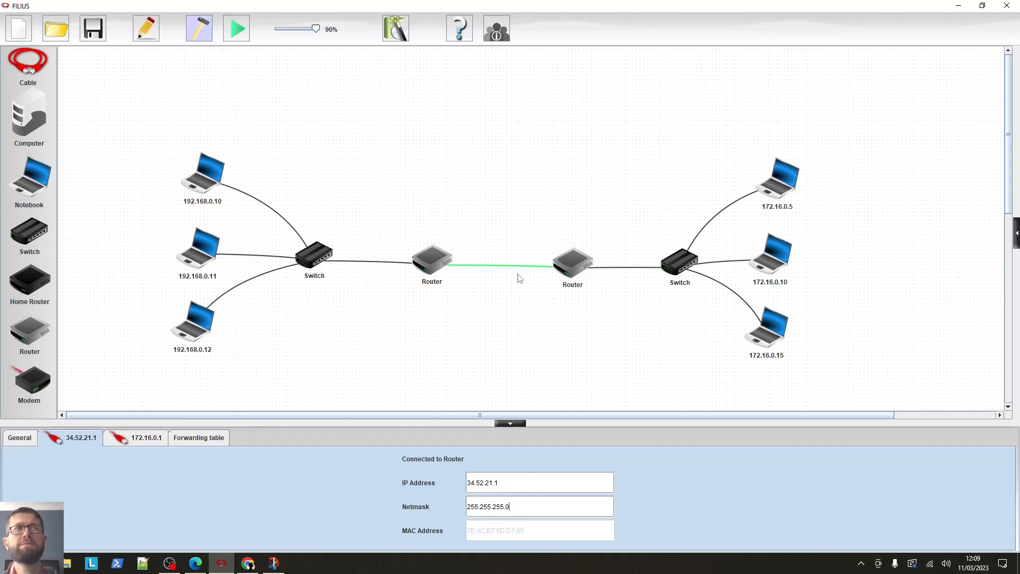
- Enable automatic routing on the right-hand router
left_click(567, 265)
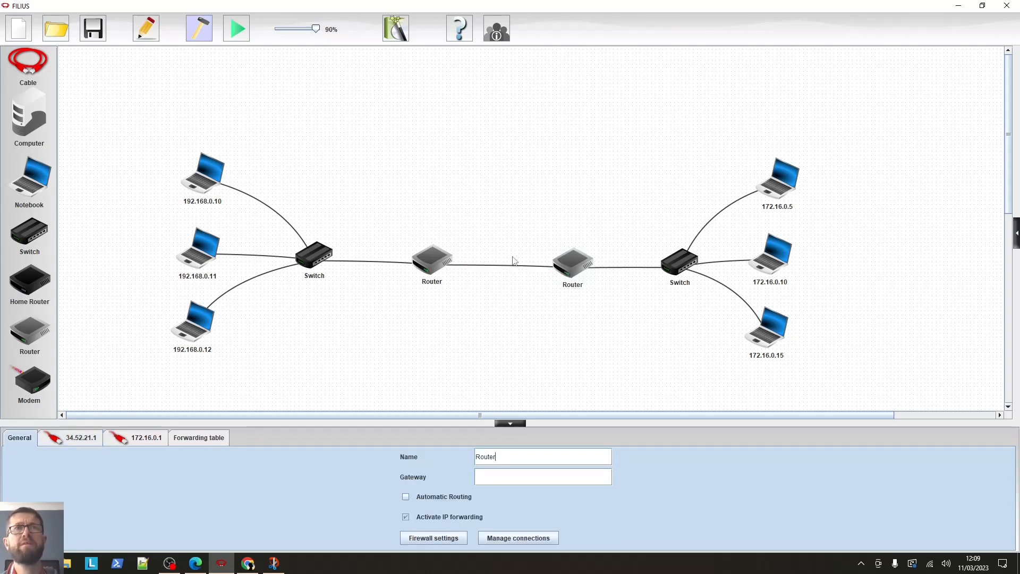
left_click(438, 258)
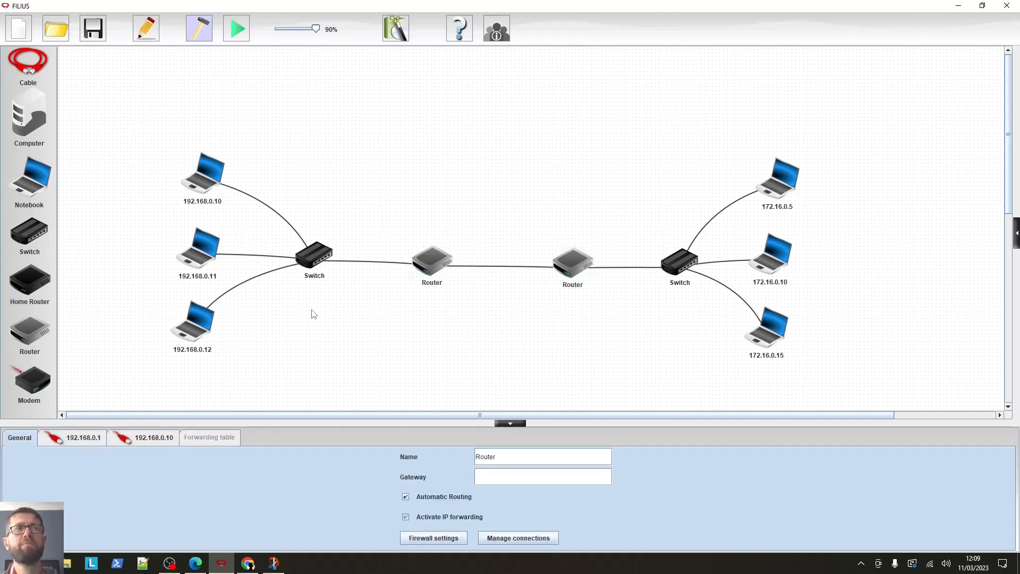
left_click(569, 266)
left_click(76, 439)
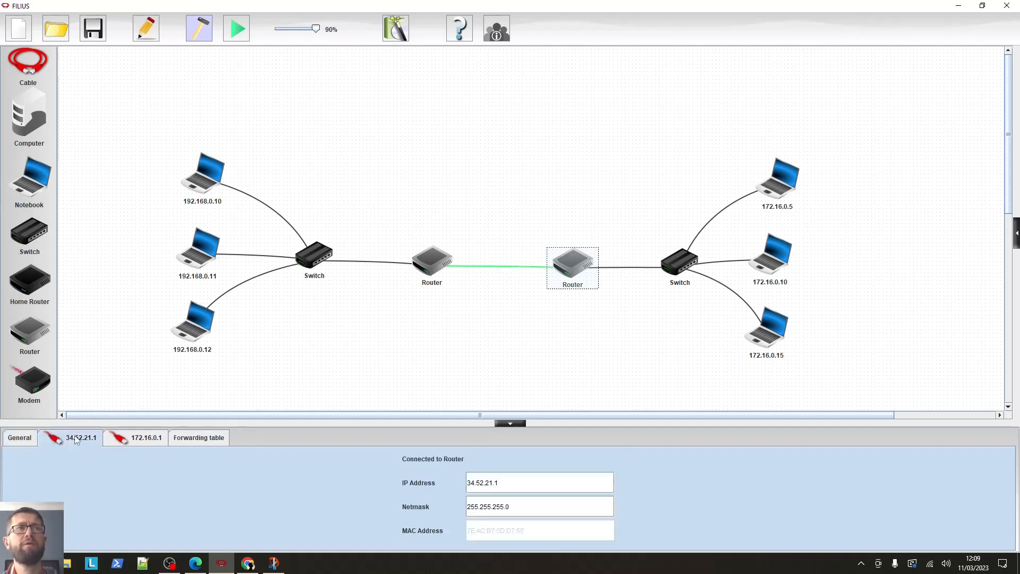
left_click(20, 439)
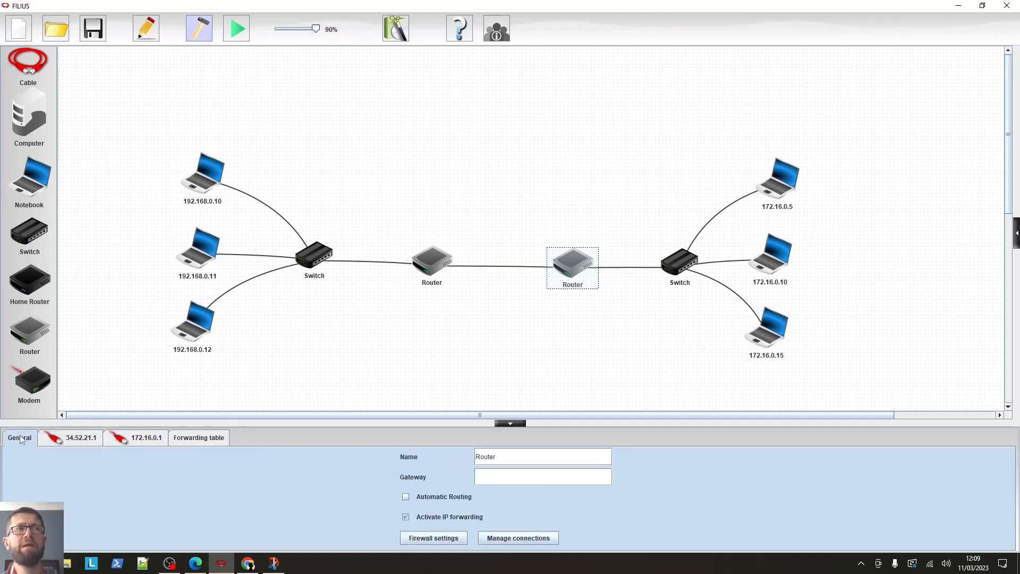
left_click(408, 497)
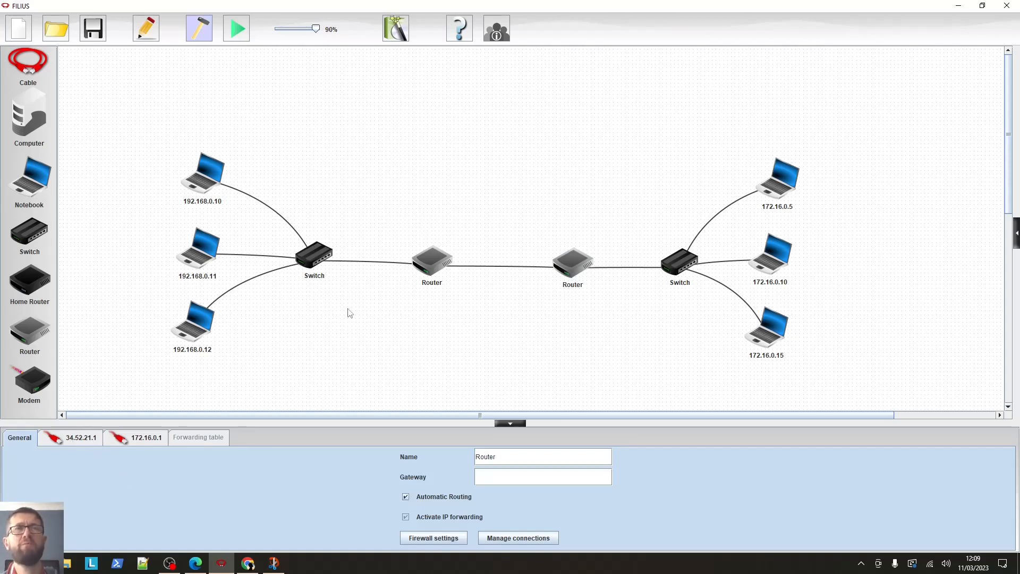
- Set the left-hand router's interface to the other router to IP address 34.52.21.2, and review both routers' general settings
left_click(440, 261)
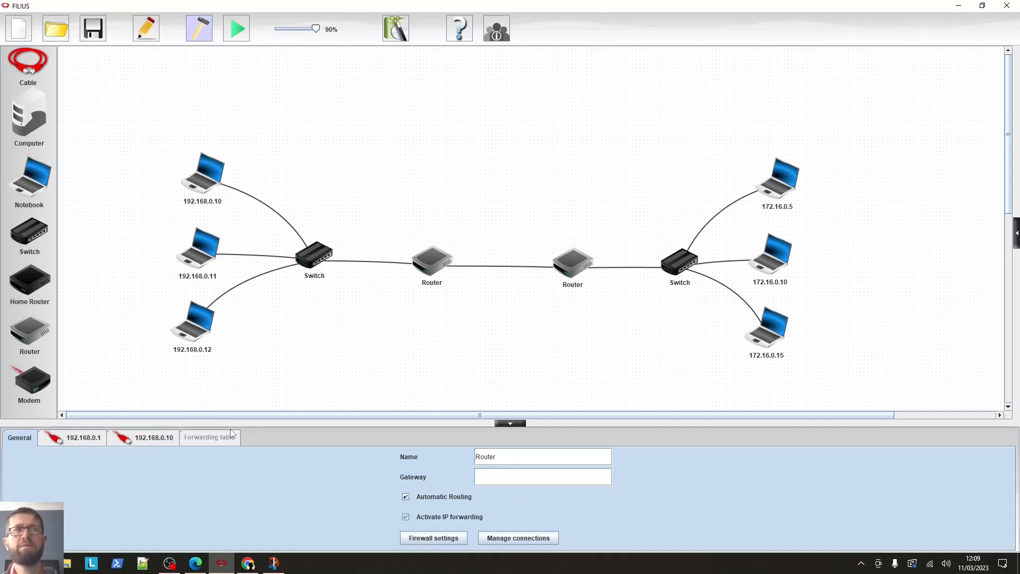
left_click(146, 445)
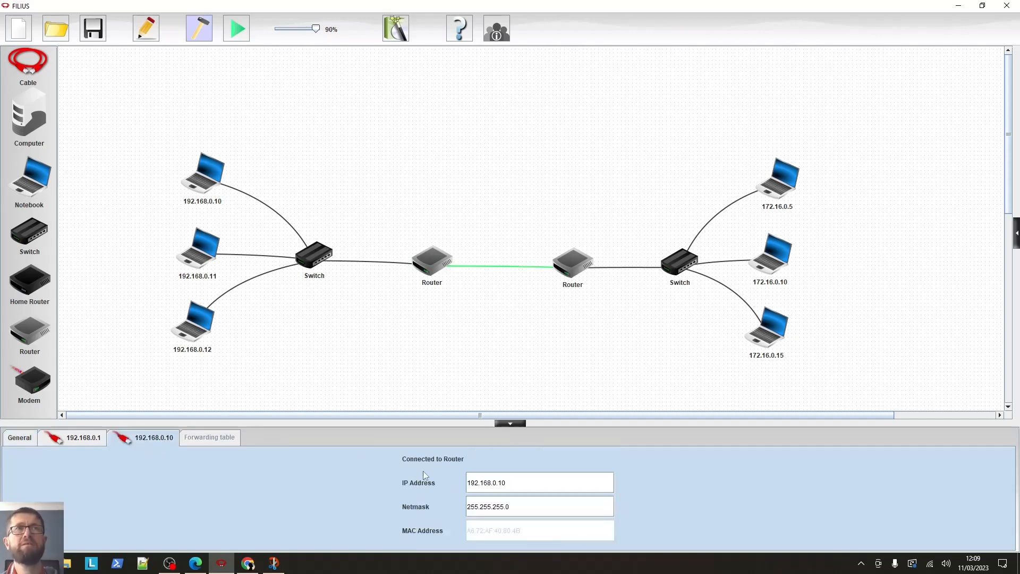
left_click_drag(504, 486, 385, 471)
type("34.")
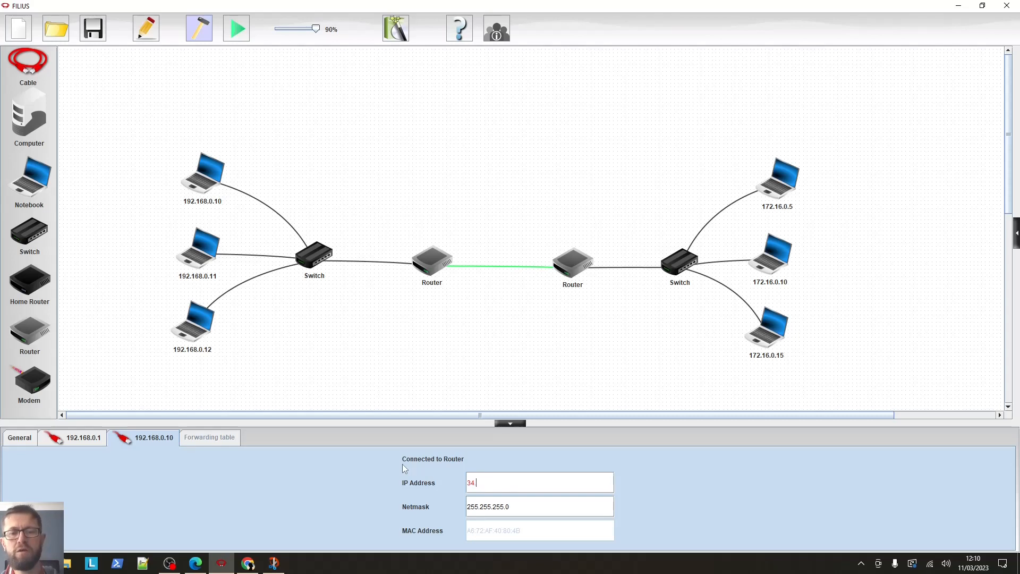
type("52.21.2")
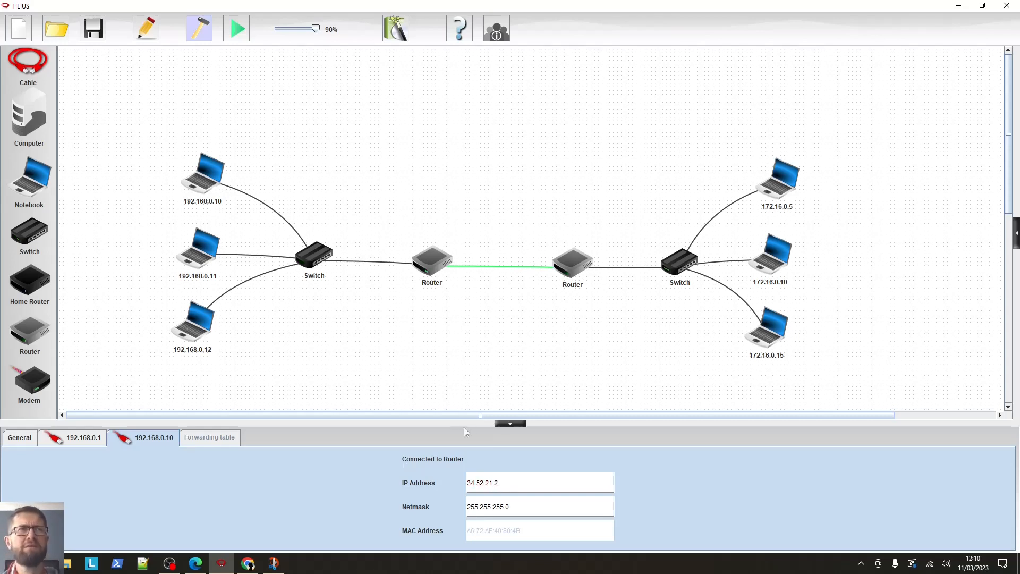
key("Tab")
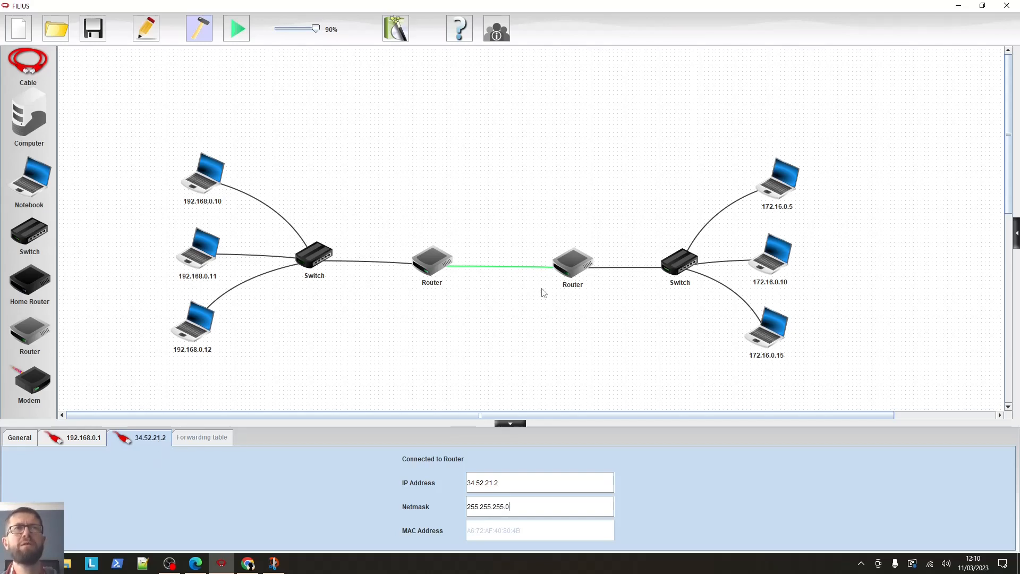
left_click(570, 269)
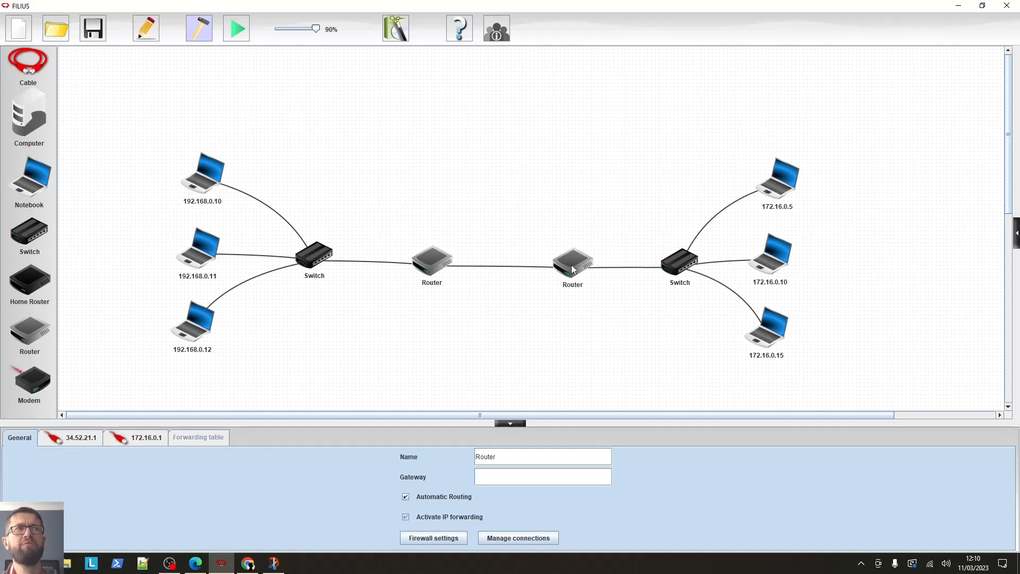
left_click(441, 260)
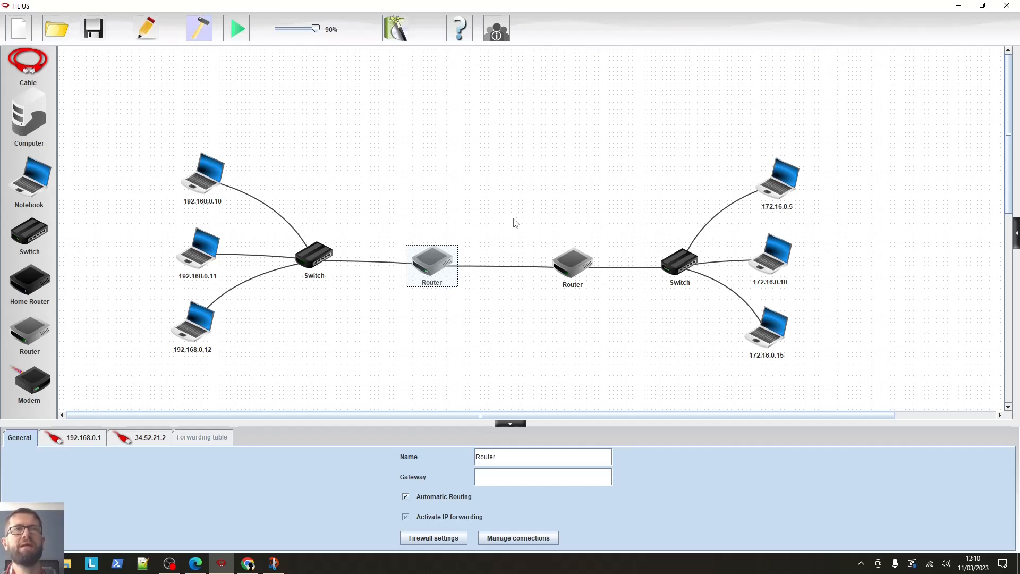
left_click(600, 331)
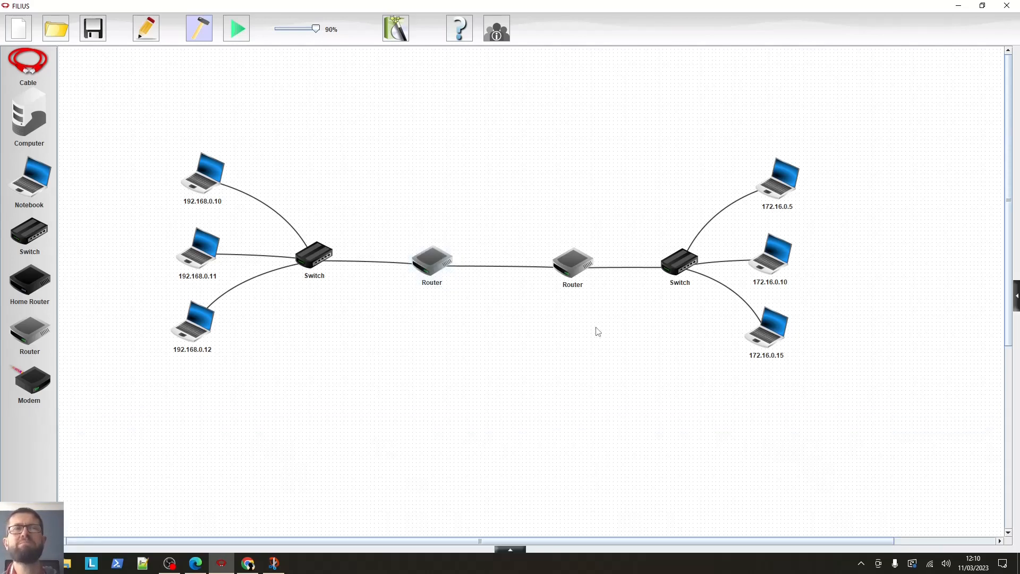
- Switch to documentation mode and add a two-line text label "Network 192.168.0.0" below the left-hand notebooks
left_click(158, 28)
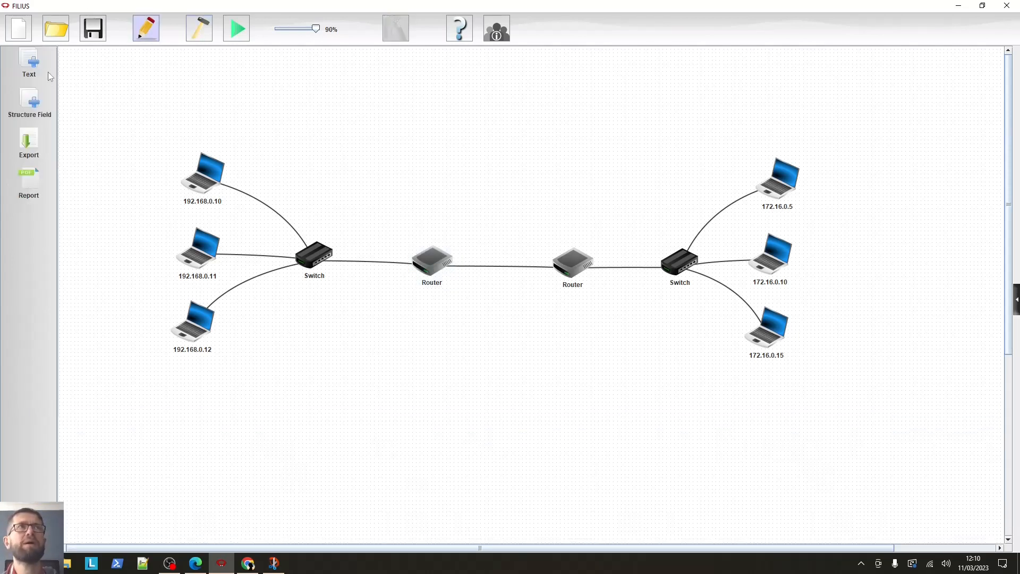
mouse_move(31, 66)
left_mouse_down()
mouse_move(161, 218)
mouse_move(226, 322)
mouse_move(228, 361)
mouse_move(257, 372)
mouse_move(245, 384)
left_mouse_up()
type("Network ")
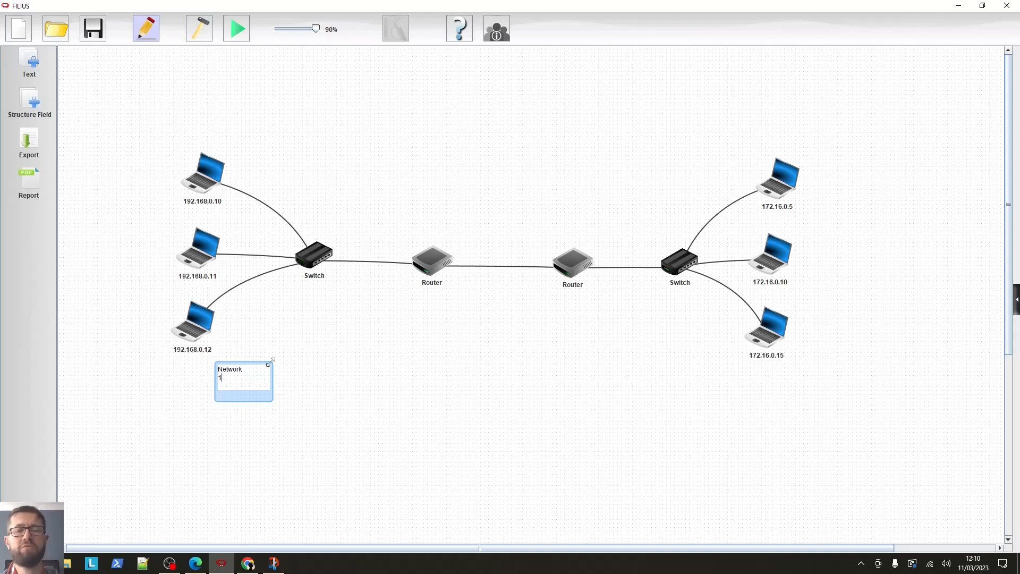
type("192.168.0.0")
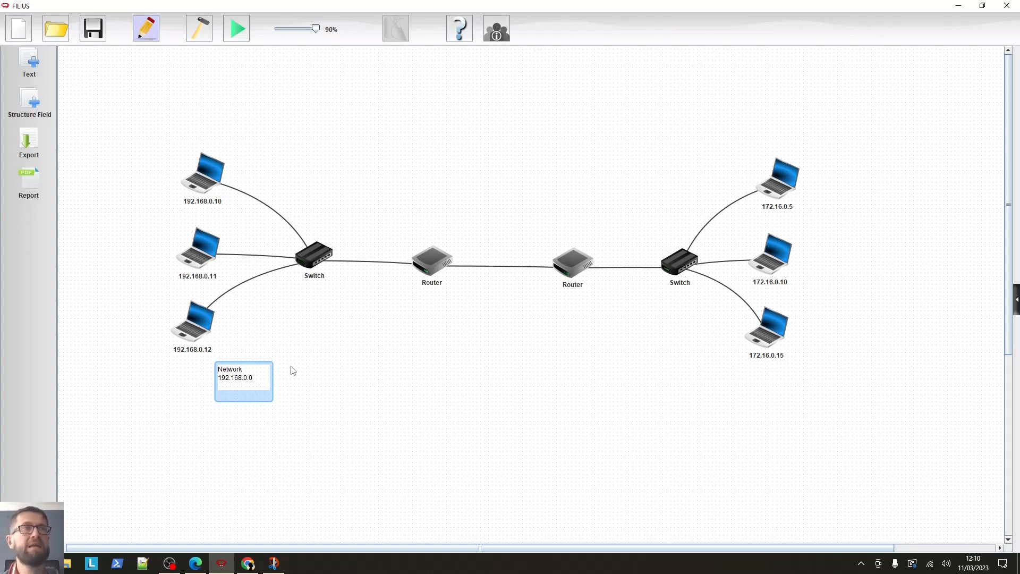
left_click(317, 386)
- Add a two-line text label "Network 34.52.21.0" below the link between the two routers
left_click_drag(31, 63, 498, 304)
type("Network")
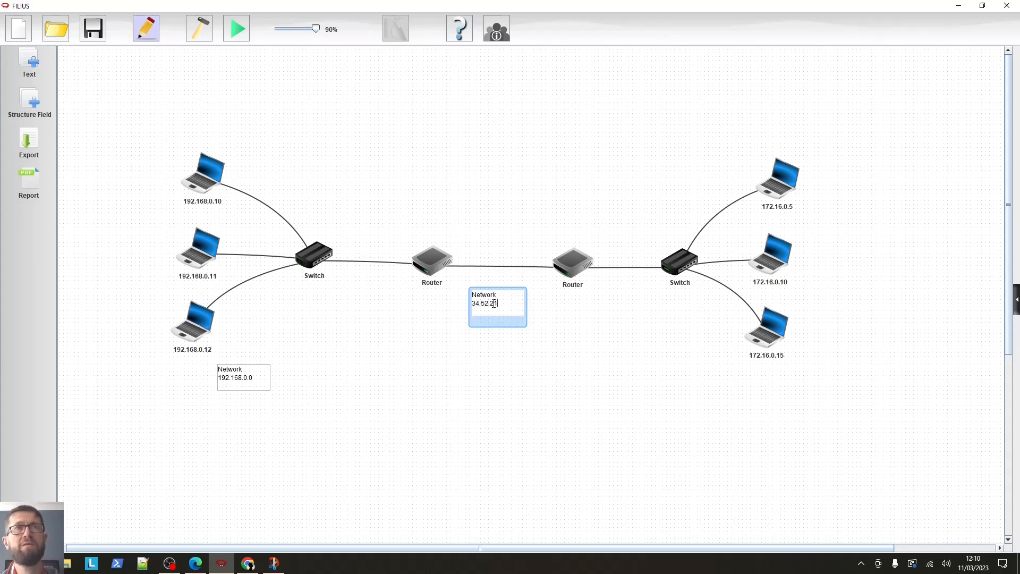
left_click(511, 368)
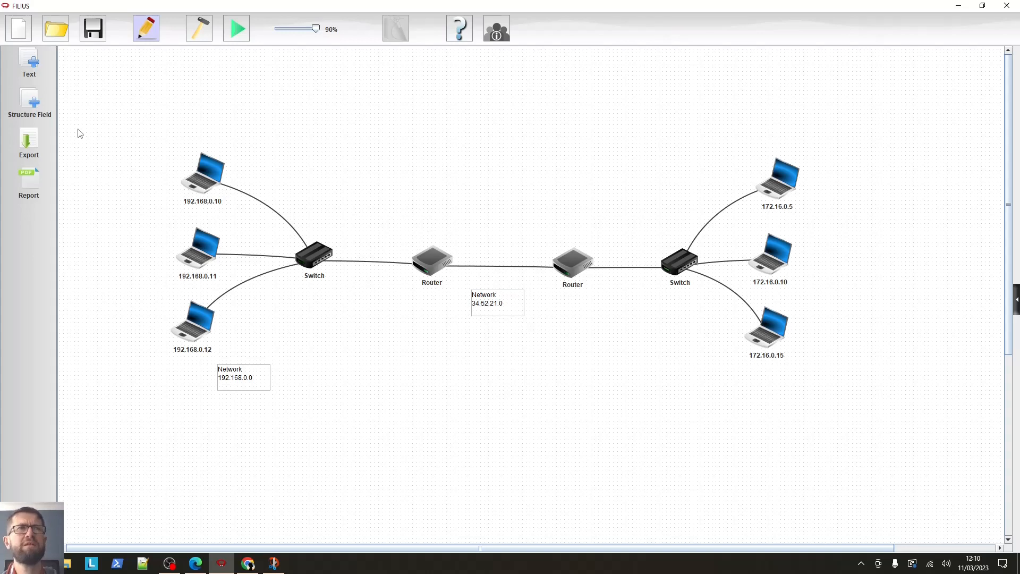
- Add a two-line text label "Network 172.16.0.0" below the right-hand notebooks
left_click_drag(50, 68, 735, 386)
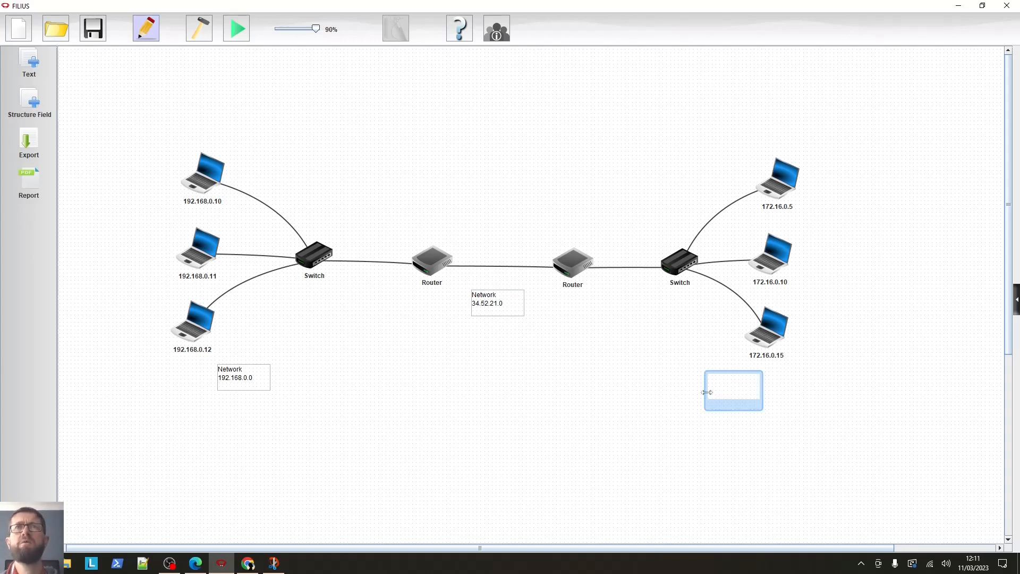
type("Network")
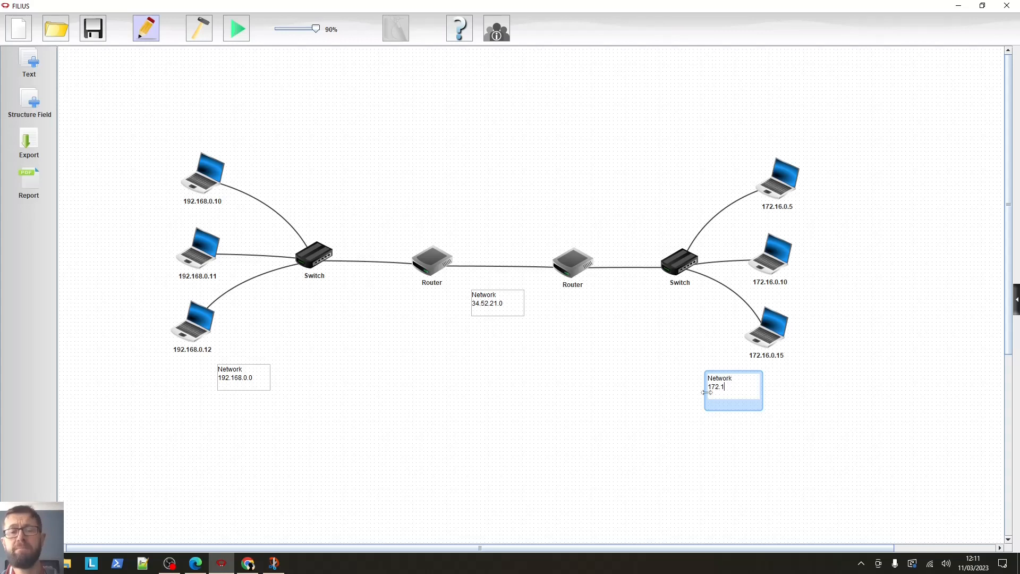
type("172.16.0.5")
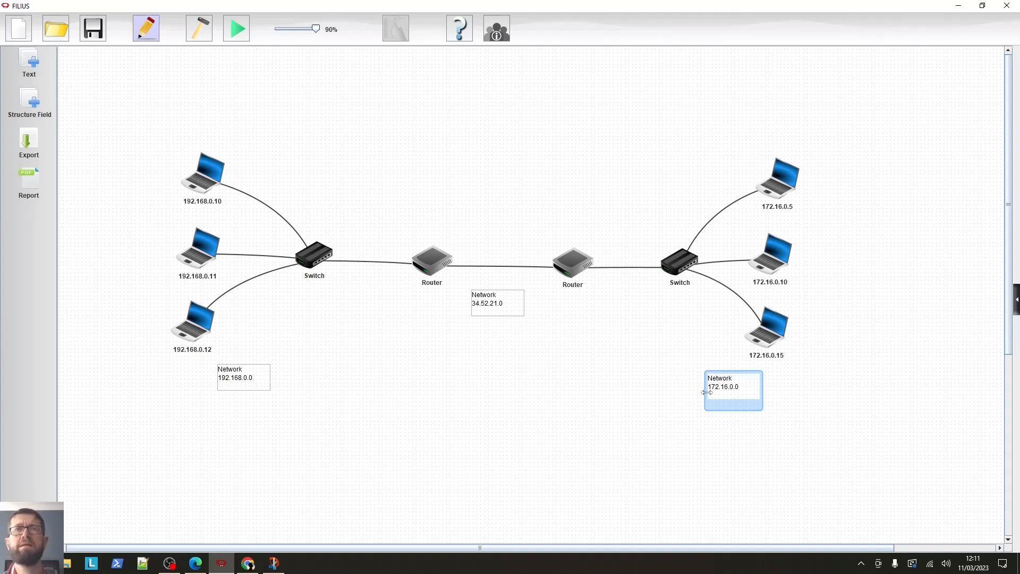
- Switch to simulation mode and install the Command Line software on notebook 172.16.0.15
left_click(667, 433)
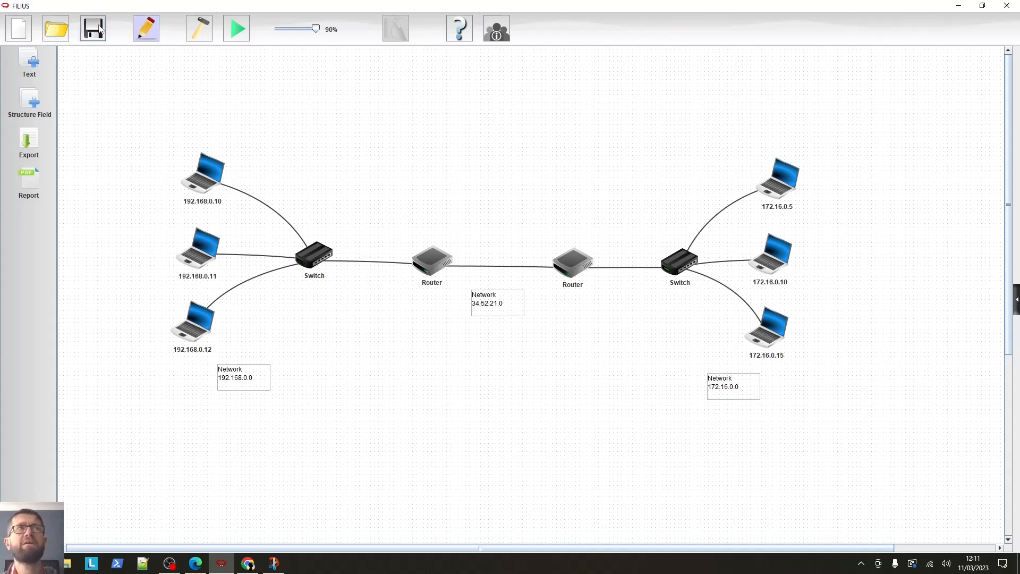
left_click(230, 39)
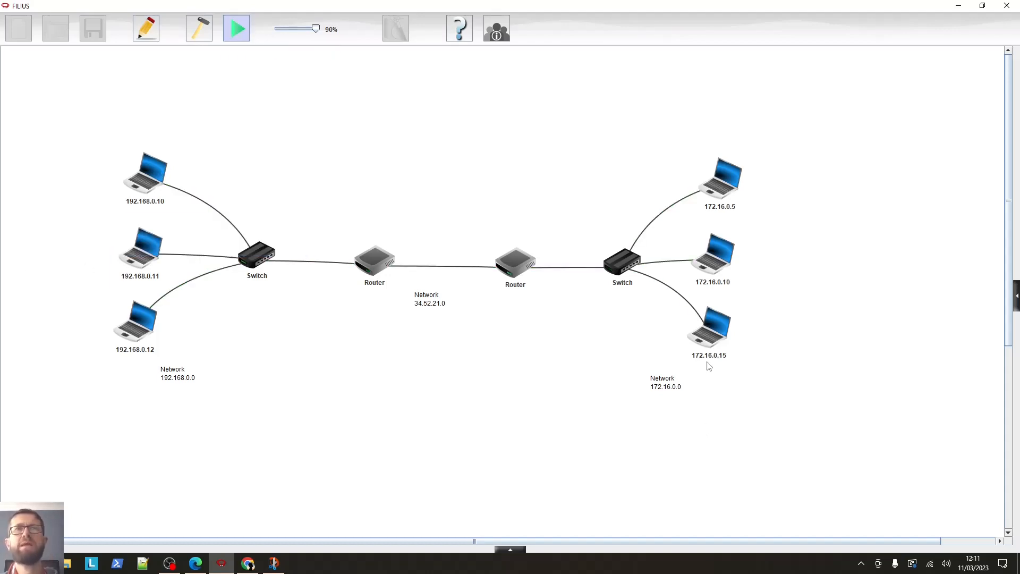
double_click(715, 340)
left_click_drag(248, 12, 561, 311)
double_click(363, 354)
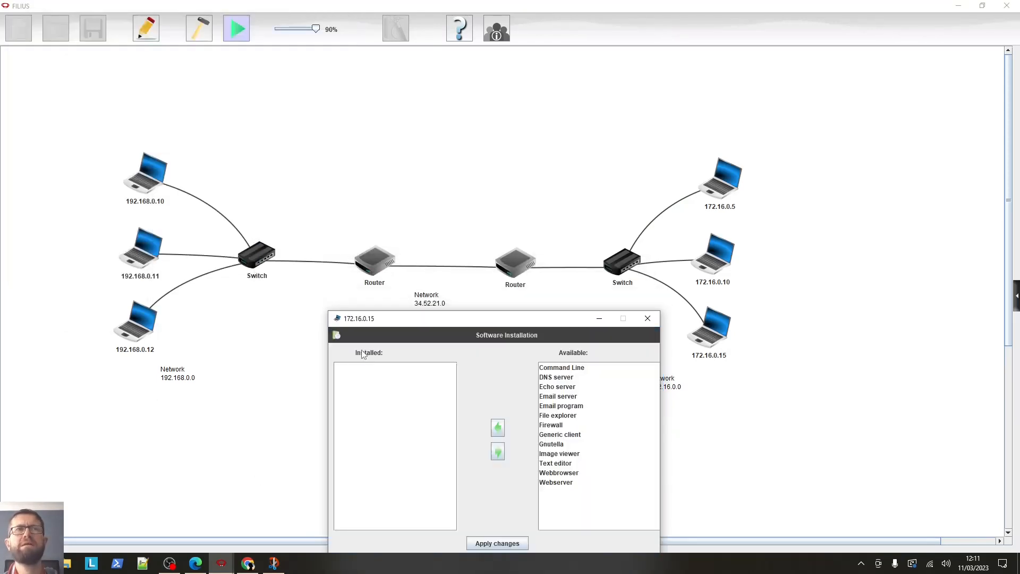
left_click(572, 368)
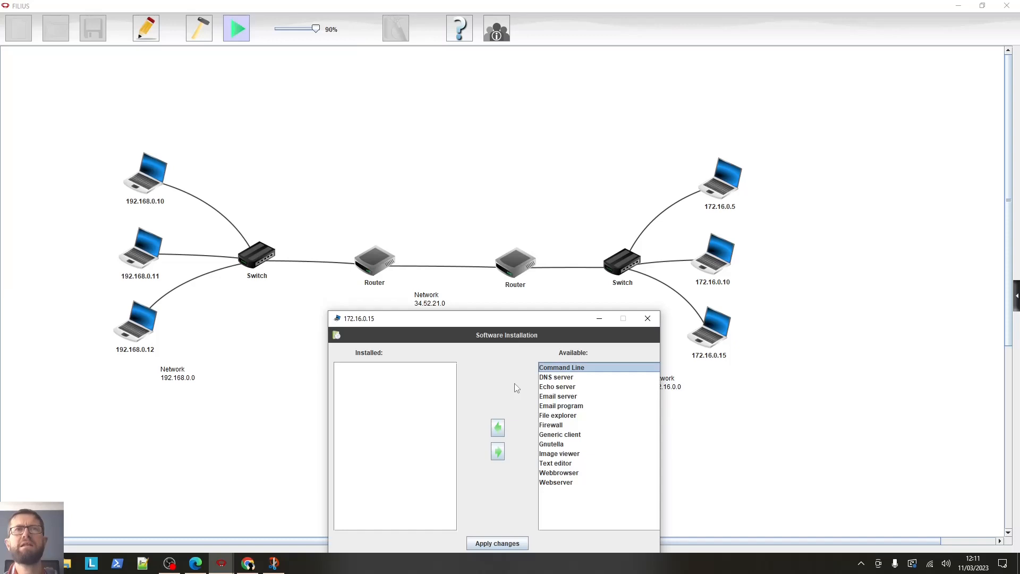
left_click(497, 430)
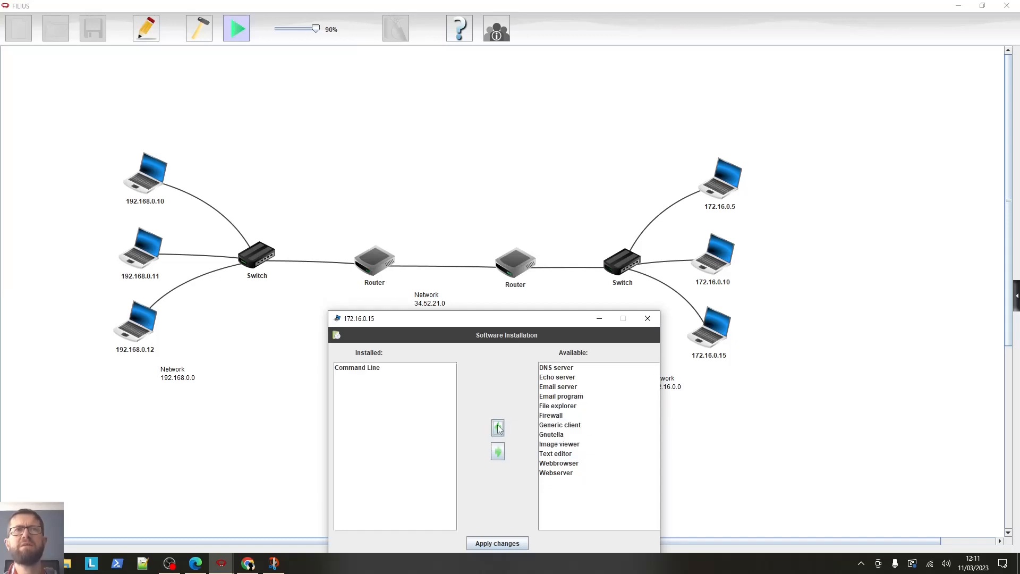
left_click(497, 544)
- Open the command line on notebook 172.16.0.15, move its window clear of the network diagram, and check the IP configuration with ipconfig
double_click(446, 334)
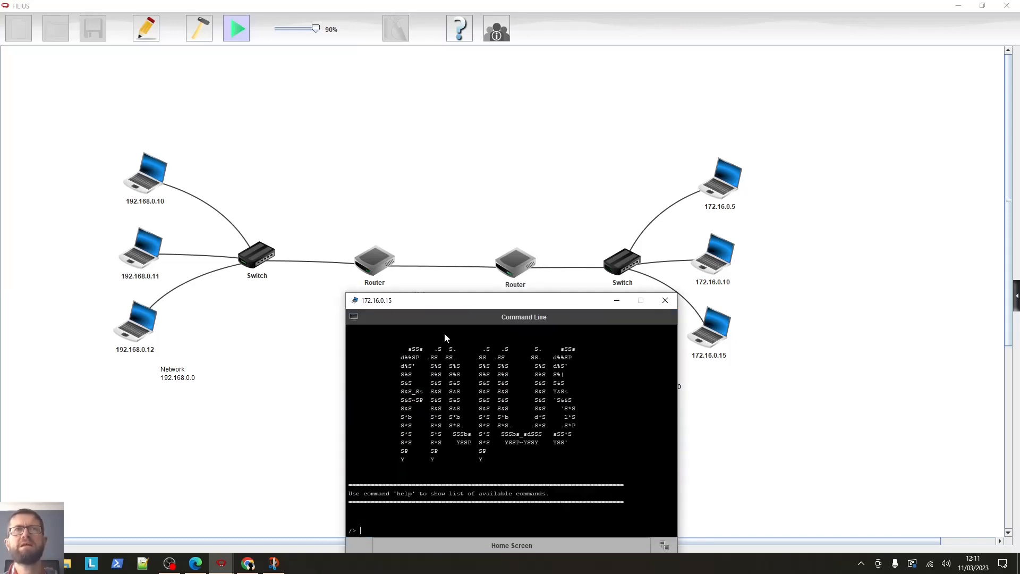
left_click_drag(431, 304, 849, 43)
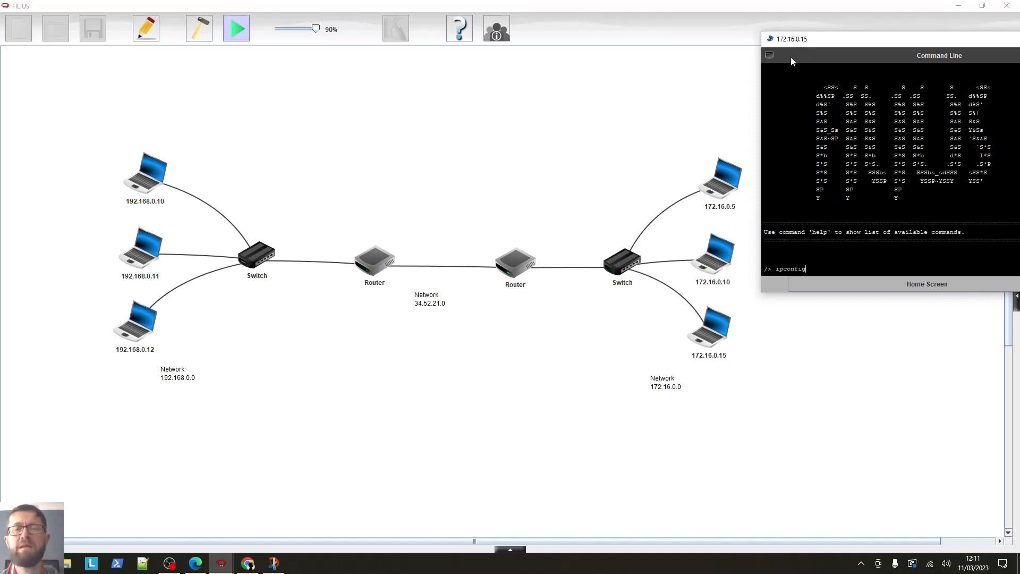
key("Return")
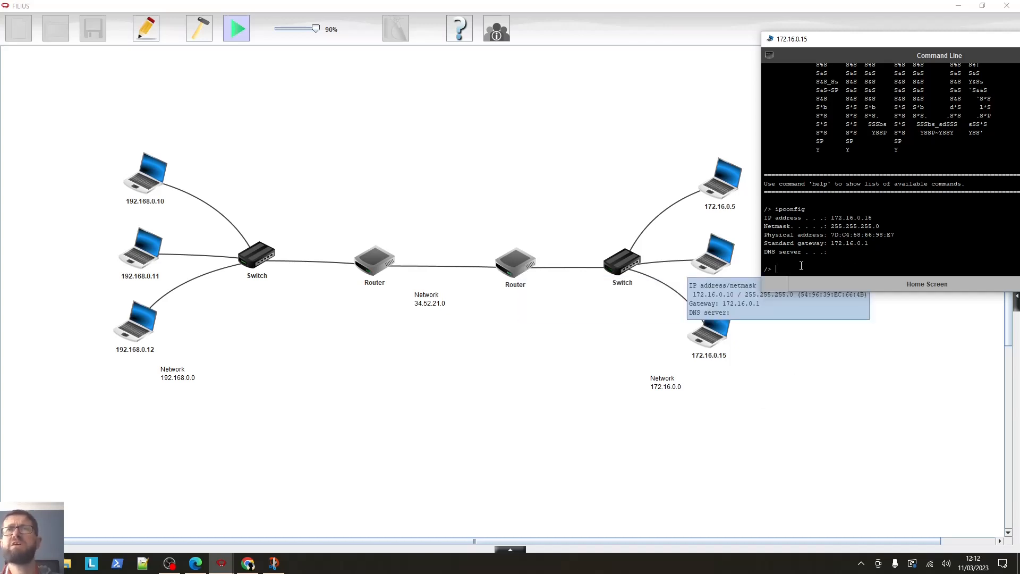
- Test the connection to the upper notebook in the same network with the command ping 172.16.0.5
type("ing")
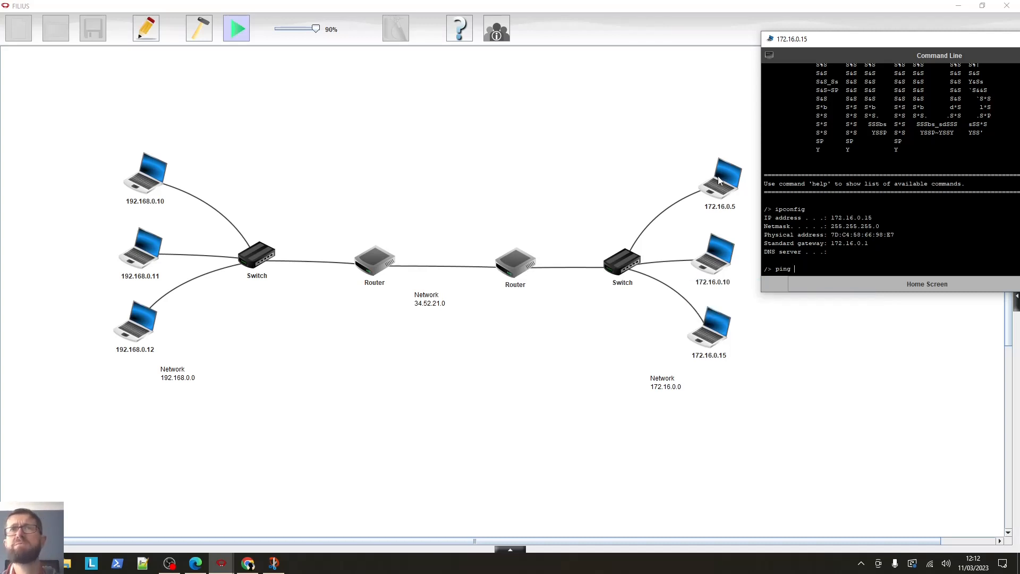
mouse_move(718, 181)
type("172")
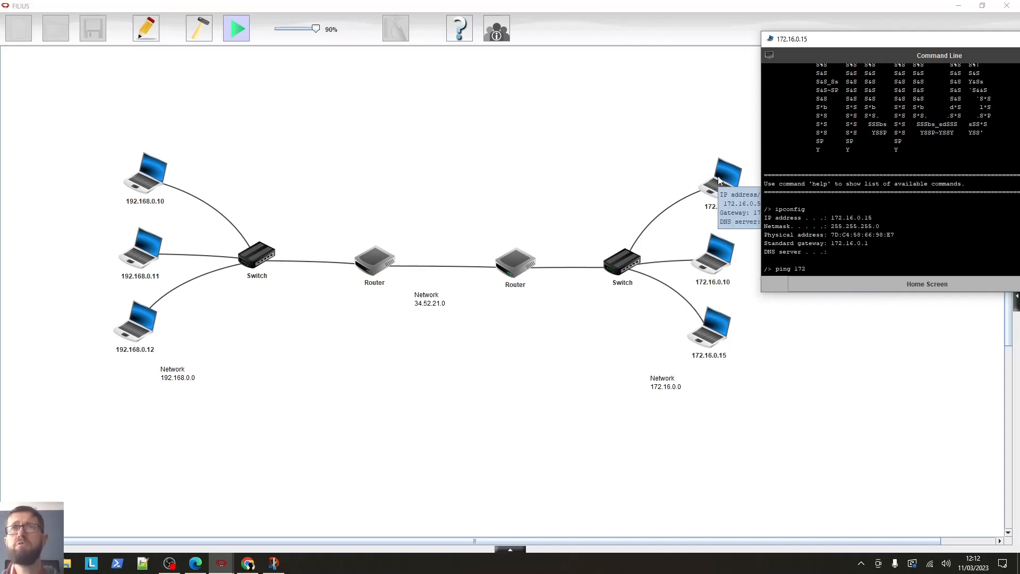
type(".16.0.5")
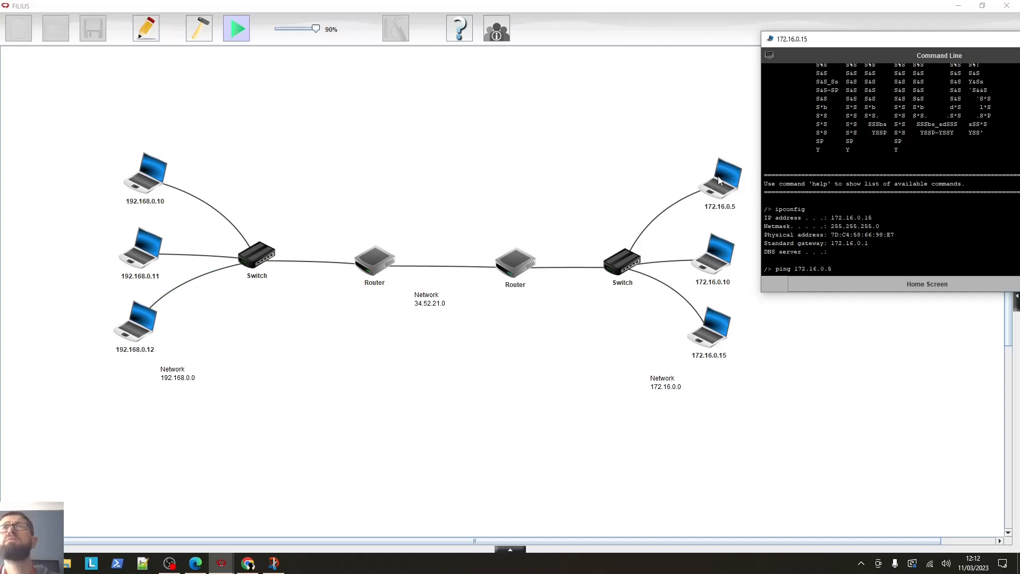
key("Return")
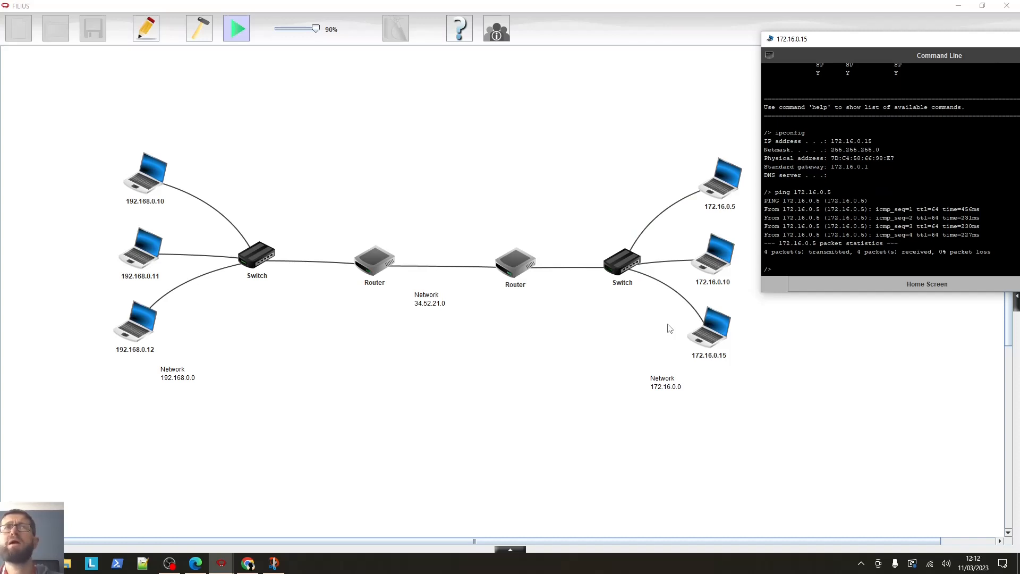
- Ping the middle notebook of the same network at 172.16.0.10
key("Up")
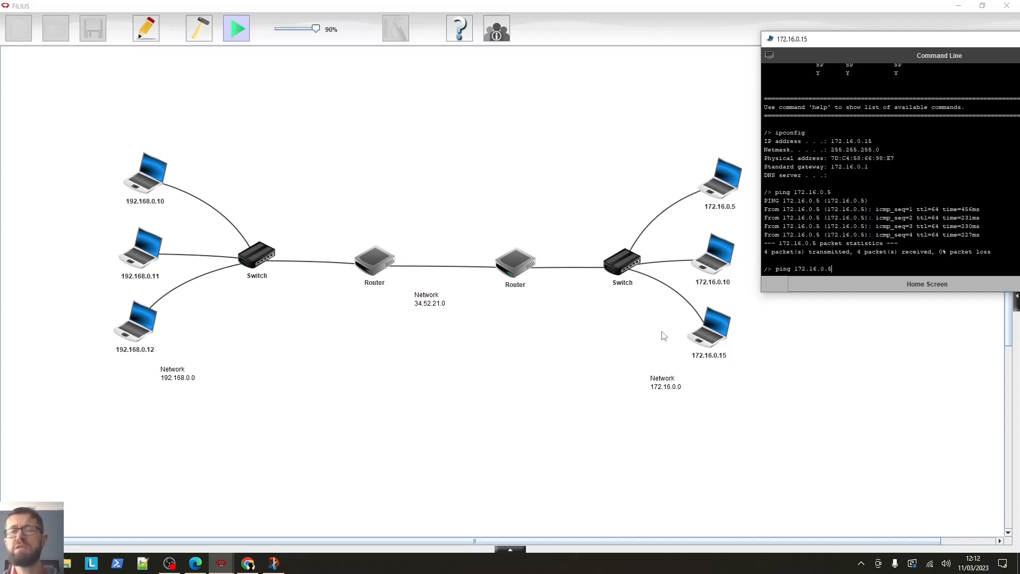
key("BackSpace")
type("10")
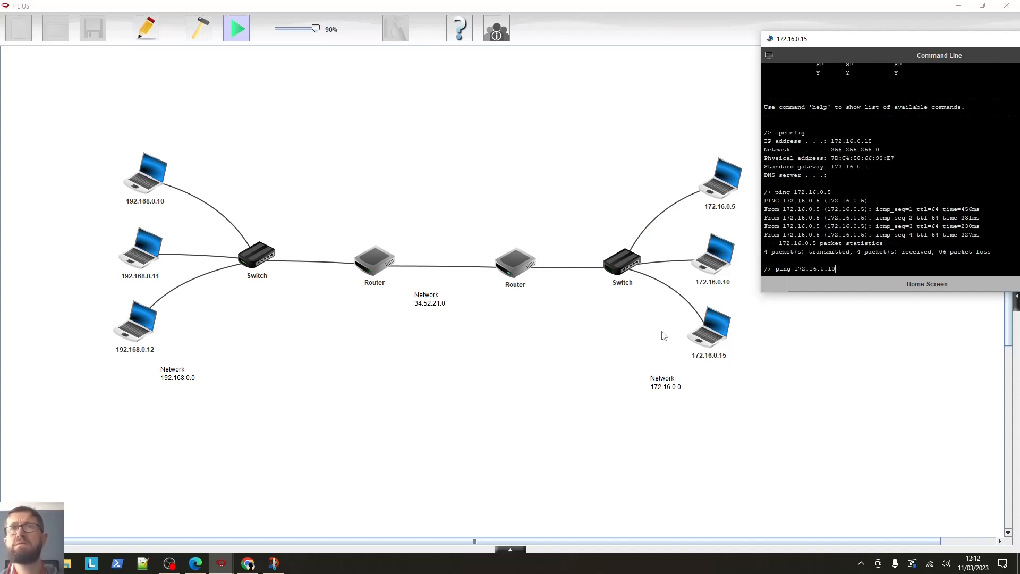
key("Return")
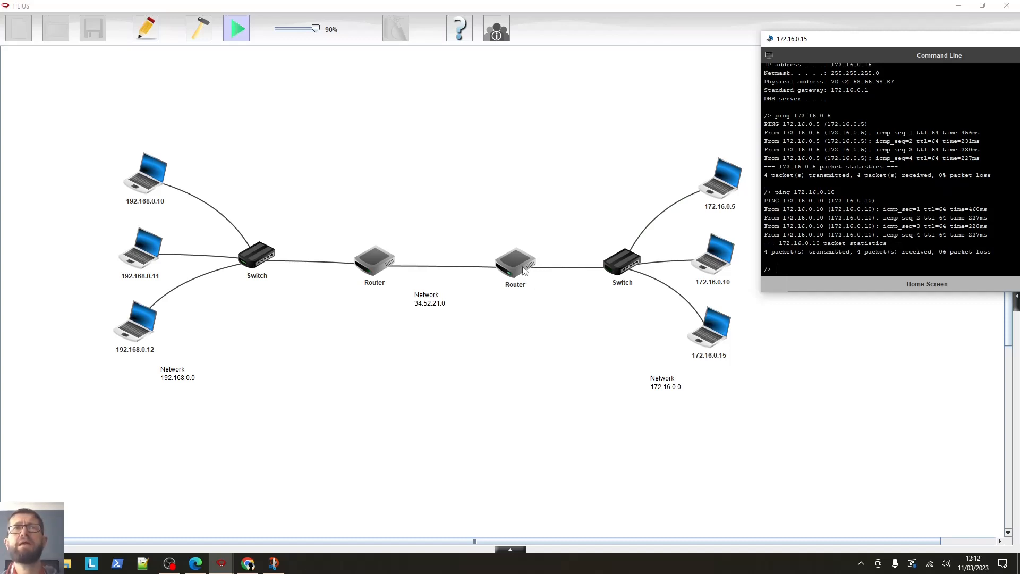
- Look up the right-hand router's addresses on the diagram and ping its near interface at 172.16.0.1
mouse_move(524, 271)
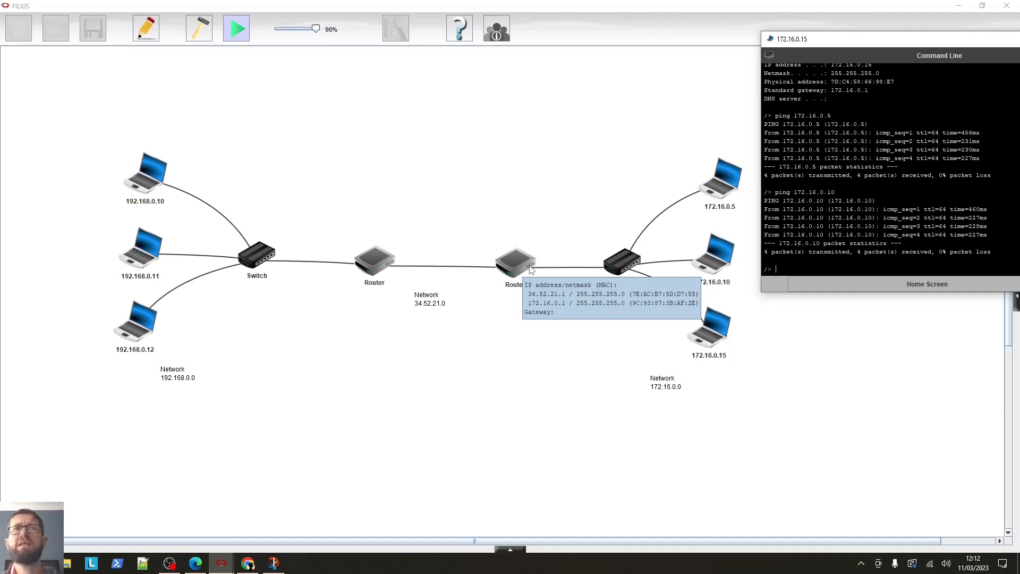
type("ping 172.16.0.1")
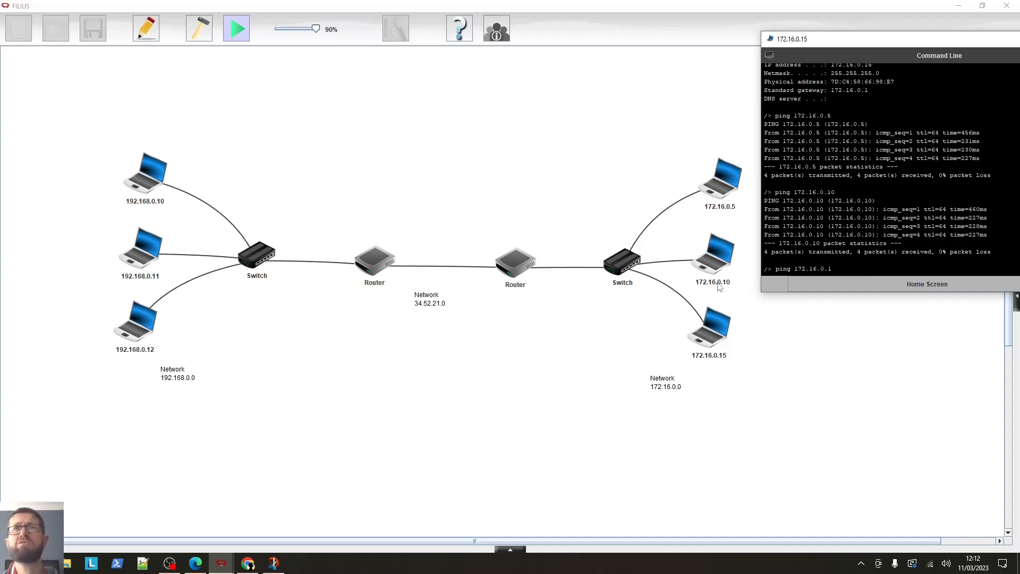
key("Return")
mouse_move(718, 287)
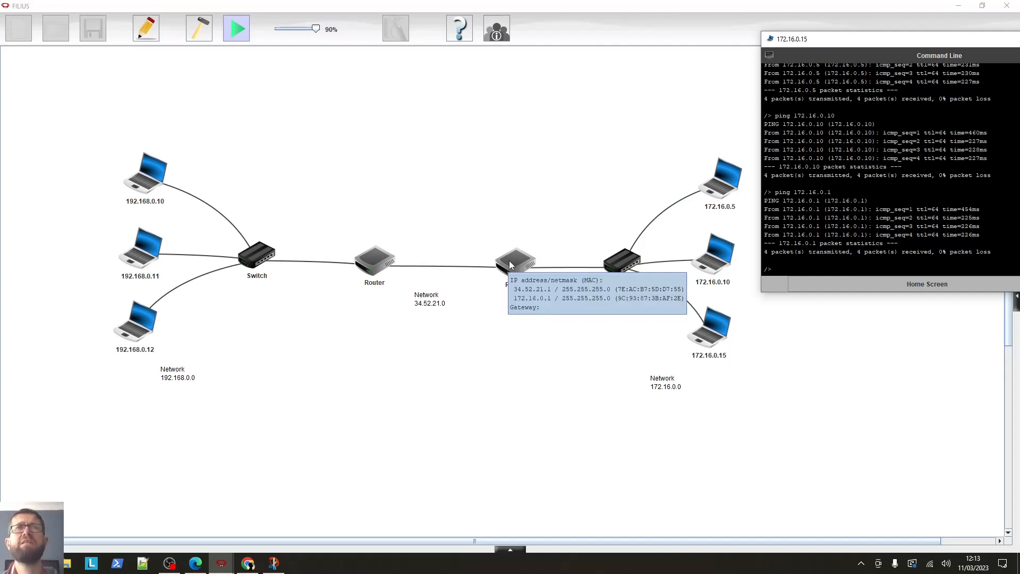
- Ping the right-hand router's far interface at 34.52.21.1, and list the notebook's ARP table with arp -a
type("ing 34")
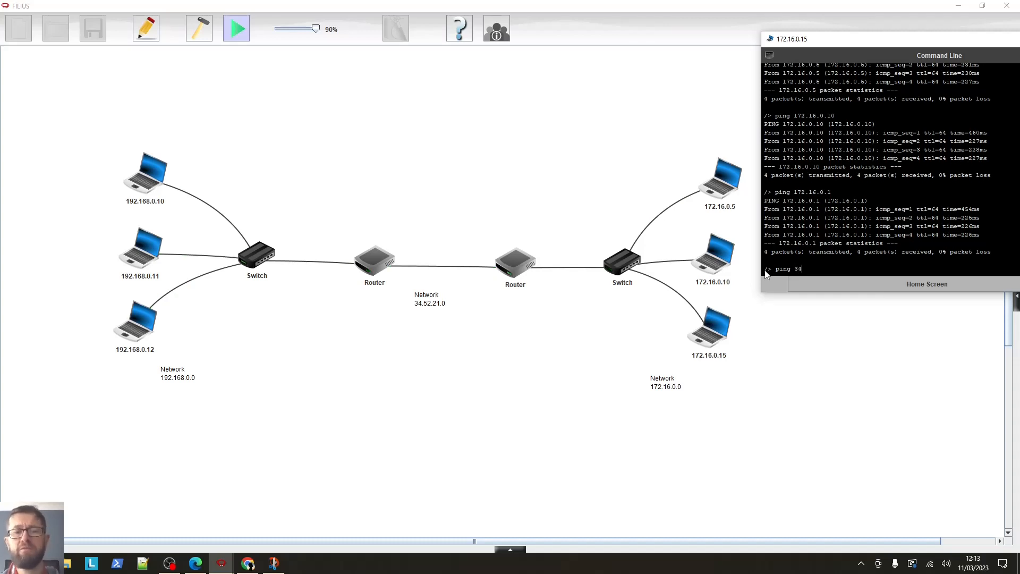
type(".52.21.1")
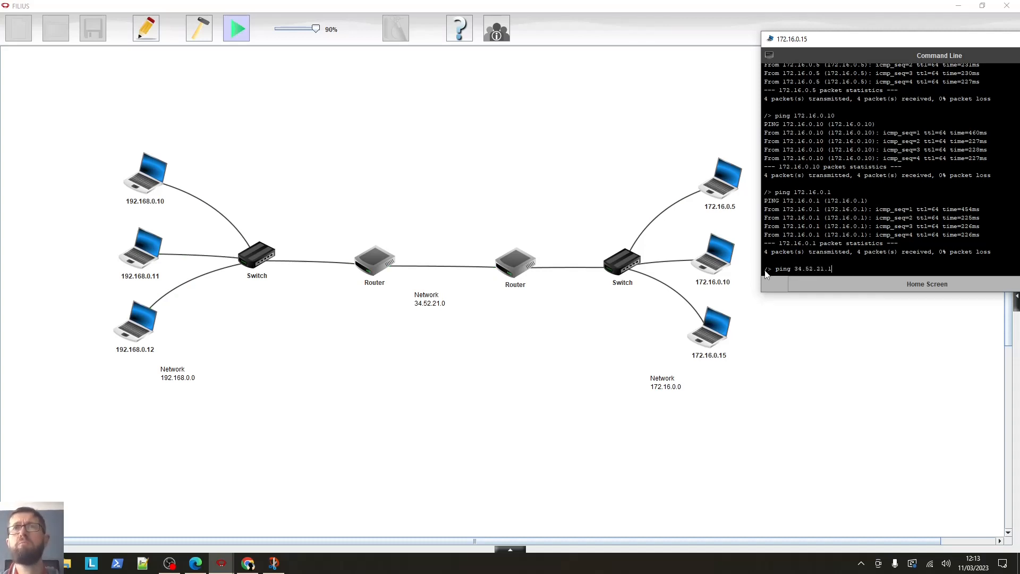
key("Return")
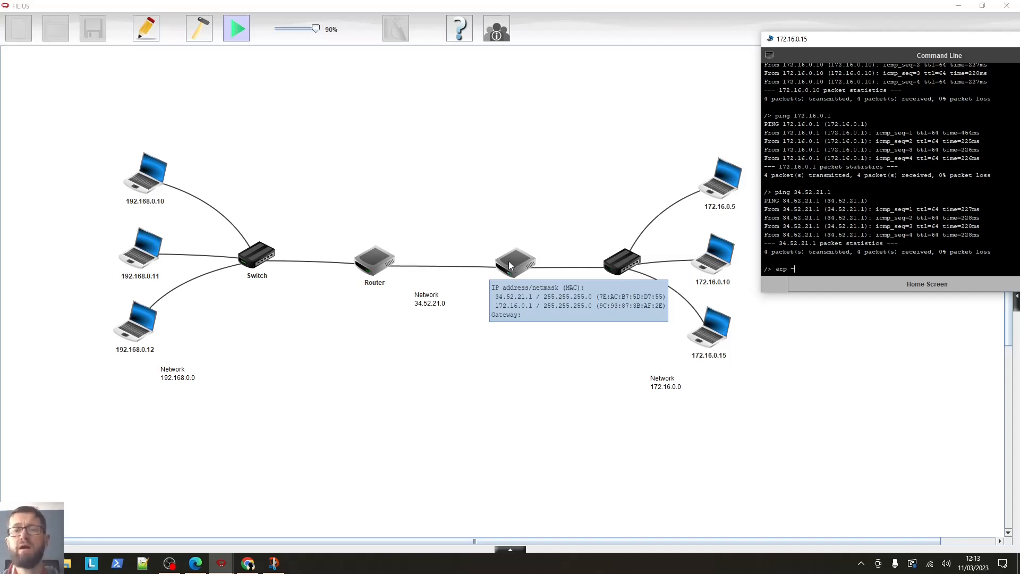
key("Return")
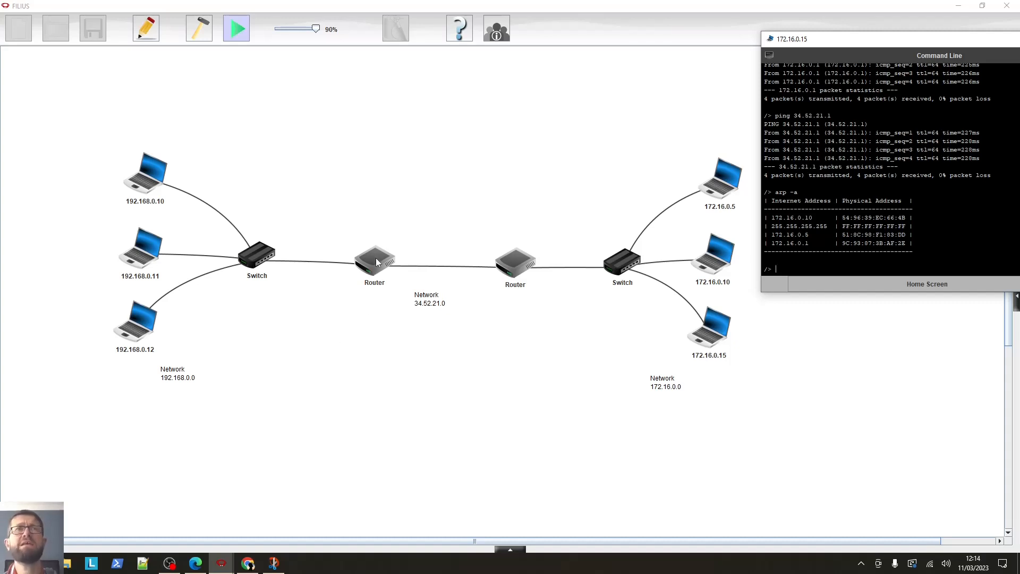
- Look up the left-hand router's addresses and ping its interface on the router link at 34.52.21.2
mouse_move(382, 263)
type("ping 34.52.21.1")
key("BackSpace")
type("2")
key("Return")
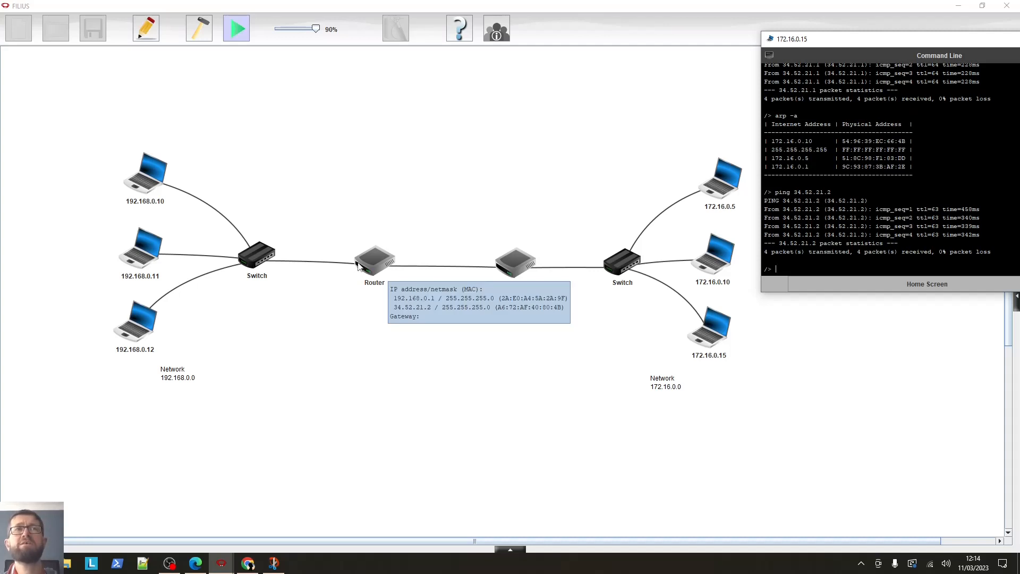
- Ping the left-hand router's interface in the notebook network at 192.168.0.1
key("Up")
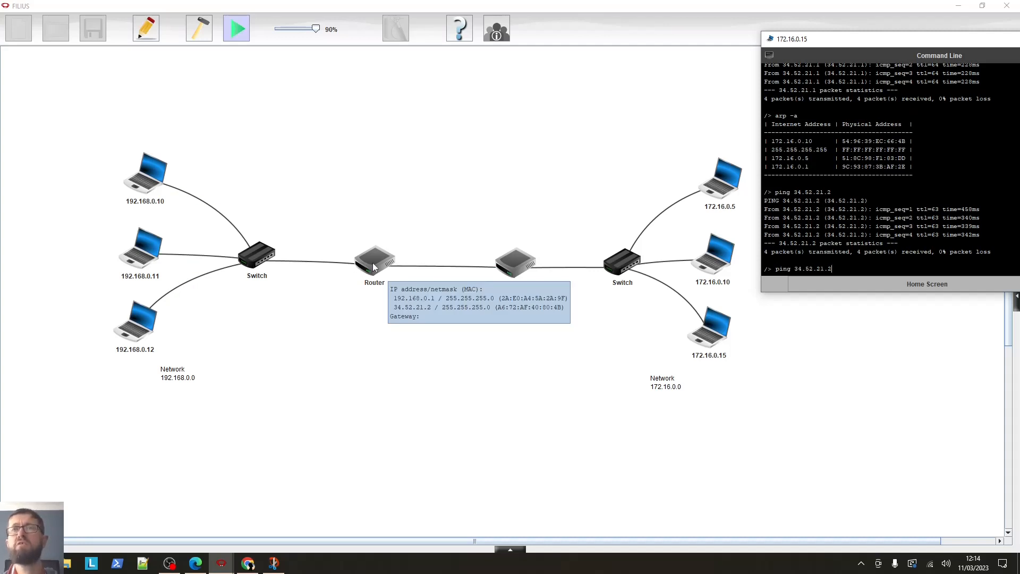
key("BackSpace")
key("BackSpace")
key("BackSpace")
key("BackSpace")
key("BackSpace")
key("BackSpace")
key("BackSpace")
key("BackSpace")
key("BackSpace")
key("BackSpace")
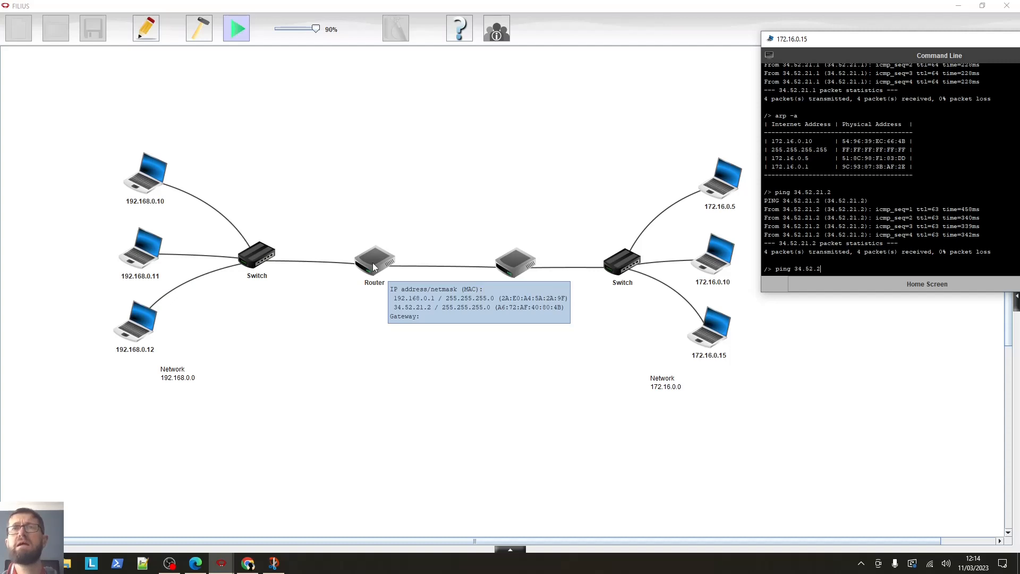
type("192.168.0.1")
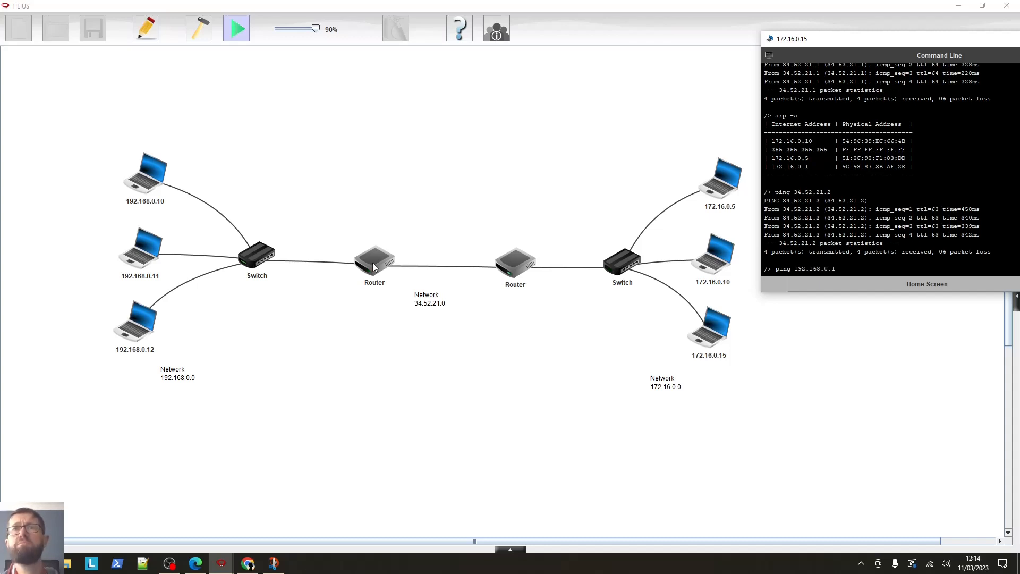
key("Return")
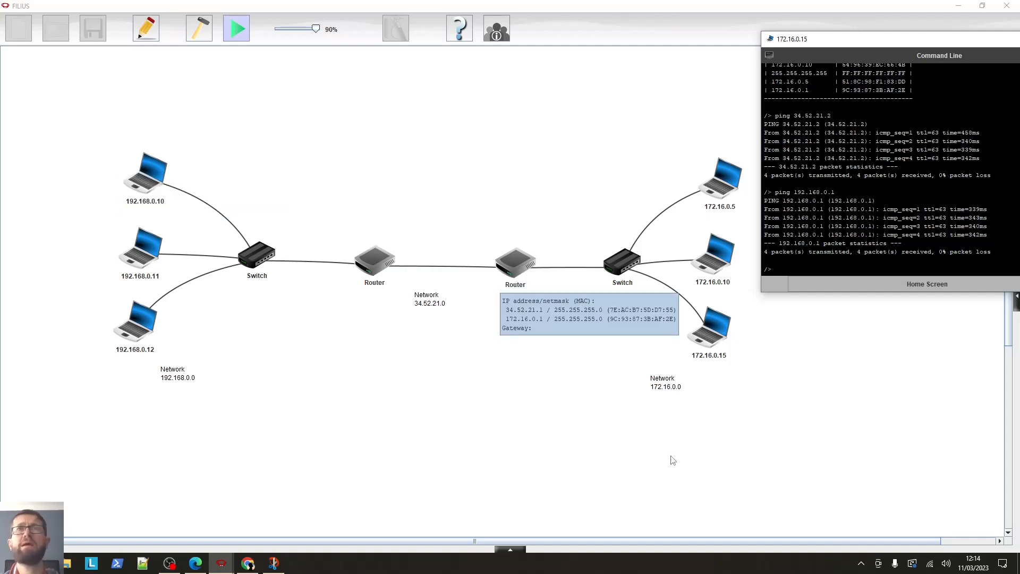
- Ping the remote notebooks 192.168.0.10 and 192.168.0.11 one after the other
type("ping 192.168.0.10")
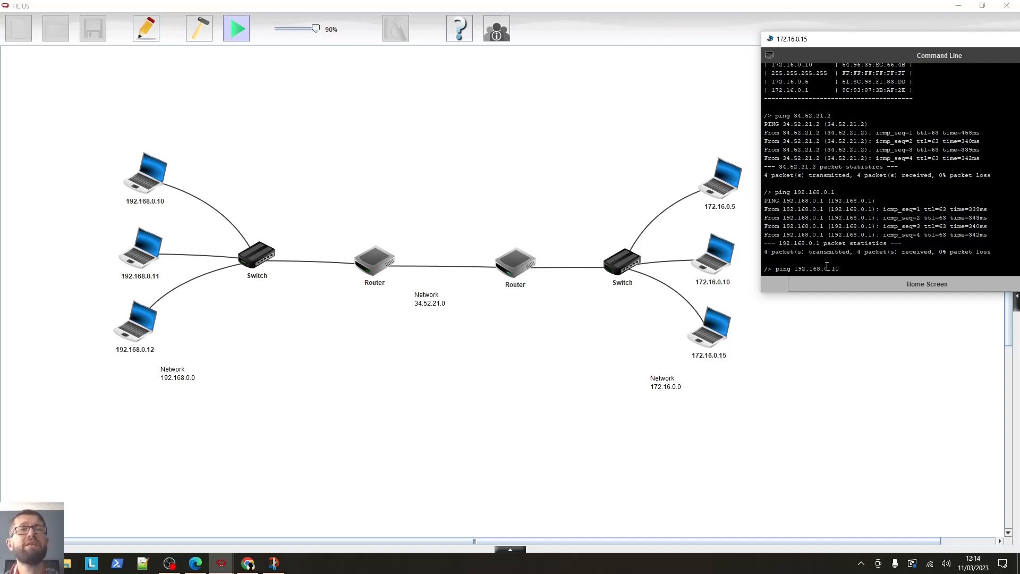
key("Return")
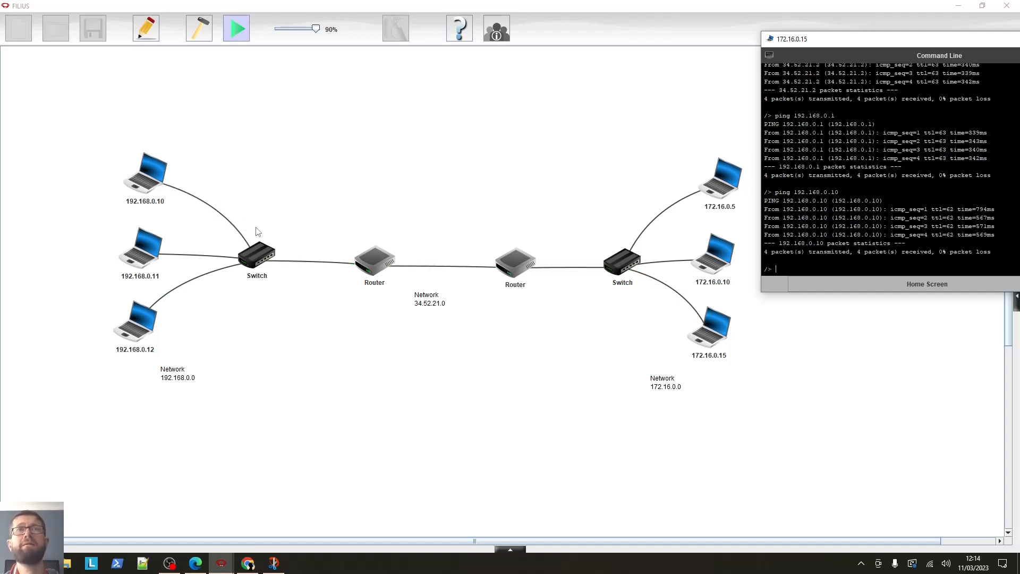
key("Up")
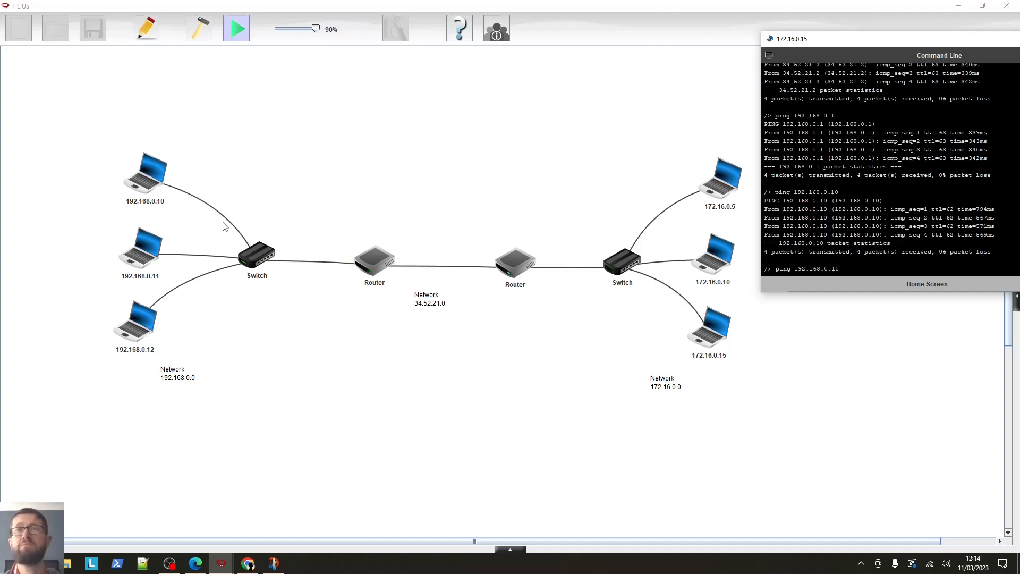
key("BackSpace")
type("1")
key("Return")
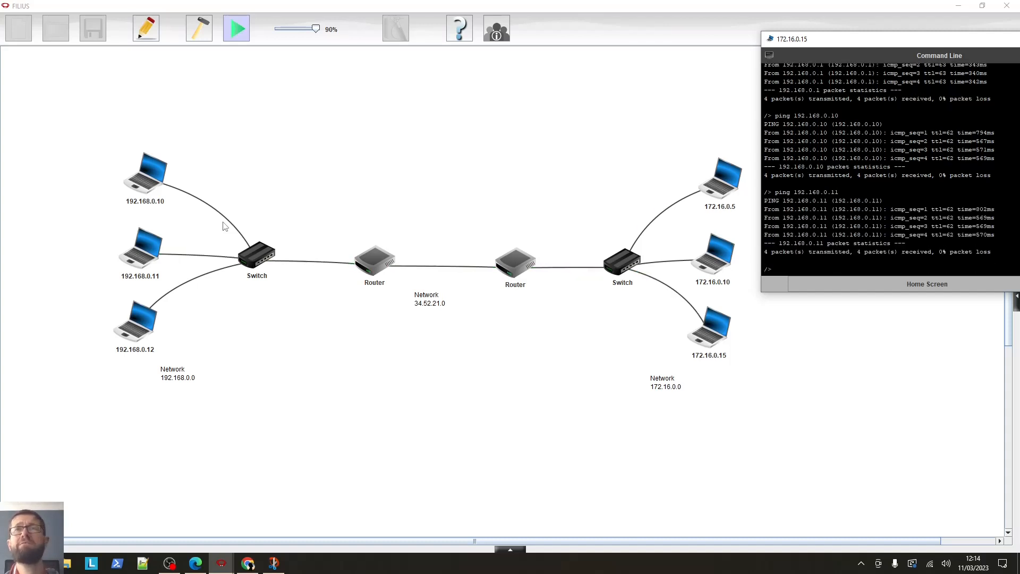
- Ping the remaining remote notebook at 192.168.0.12
key("Up")
key("BackSpace")
key("Return")
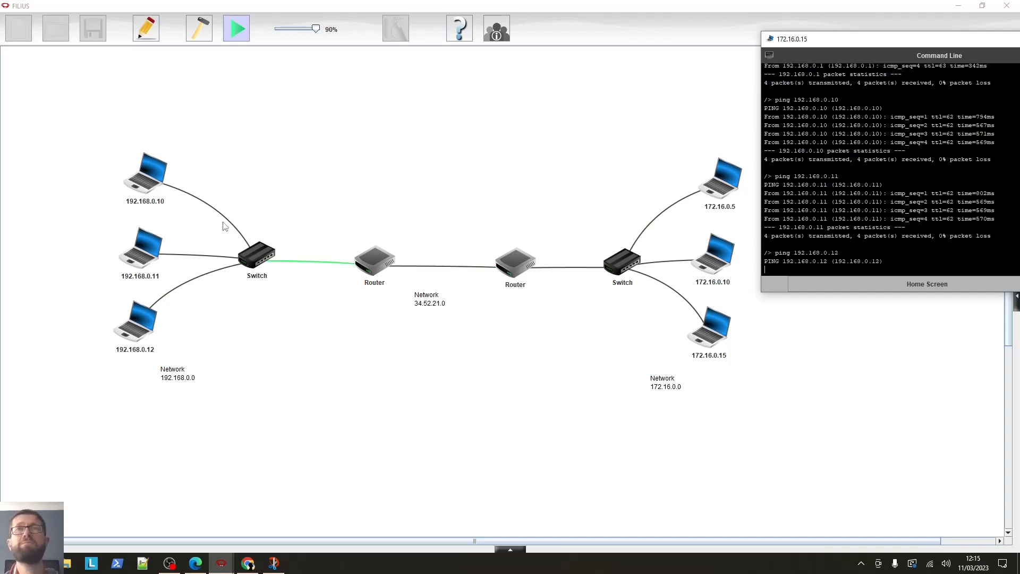